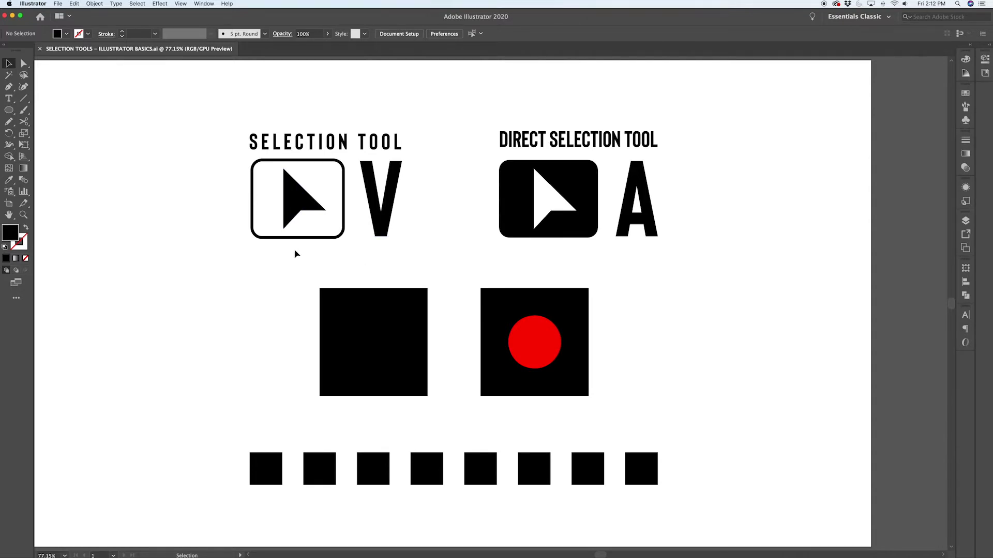
# - Select the large black square and four small squares, move them up-left, then undo
pyautogui.press('a')
pyautogui.press('v')
pyautogui.click(356, 337)
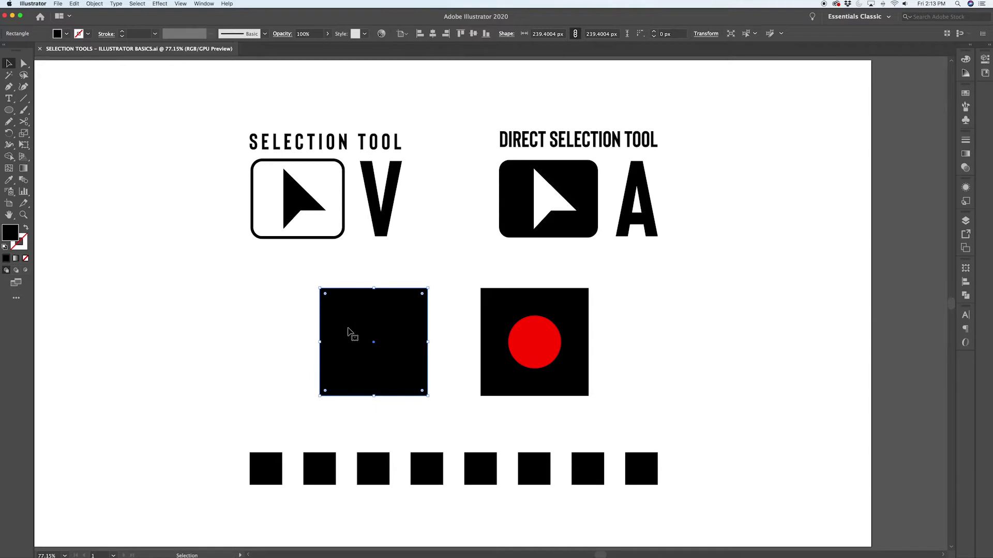
pyautogui.keyDown('shift'); pyautogui.click(265, 470); pyautogui.keyUp('shift')
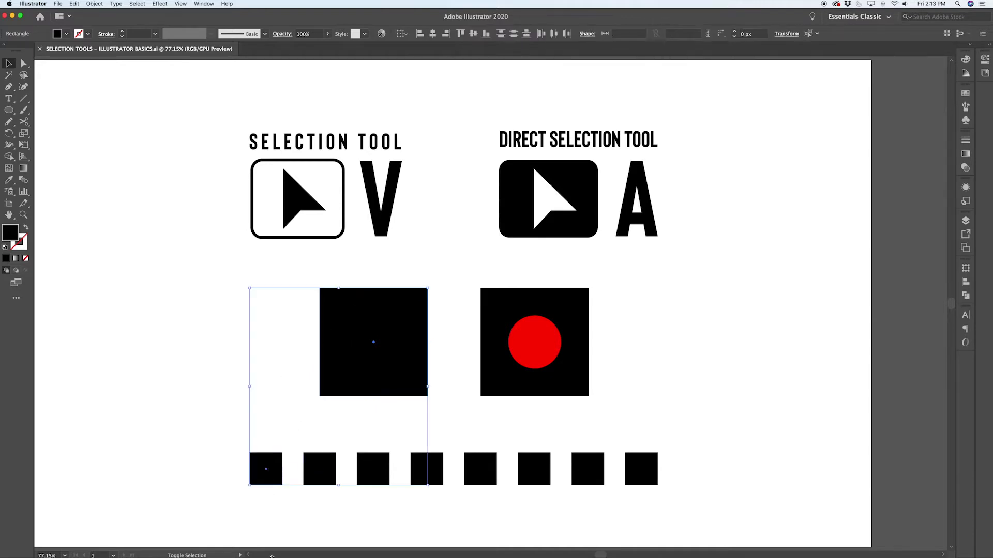
pyautogui.keyDown('shift'); pyautogui.click(320, 470); pyautogui.keyUp('shift')
pyautogui.keyDown('shift'); pyautogui.click(372, 463); pyautogui.keyUp('shift')
pyautogui.keyDown('shift'); pyautogui.click(418, 468); pyautogui.keyUp('shift')
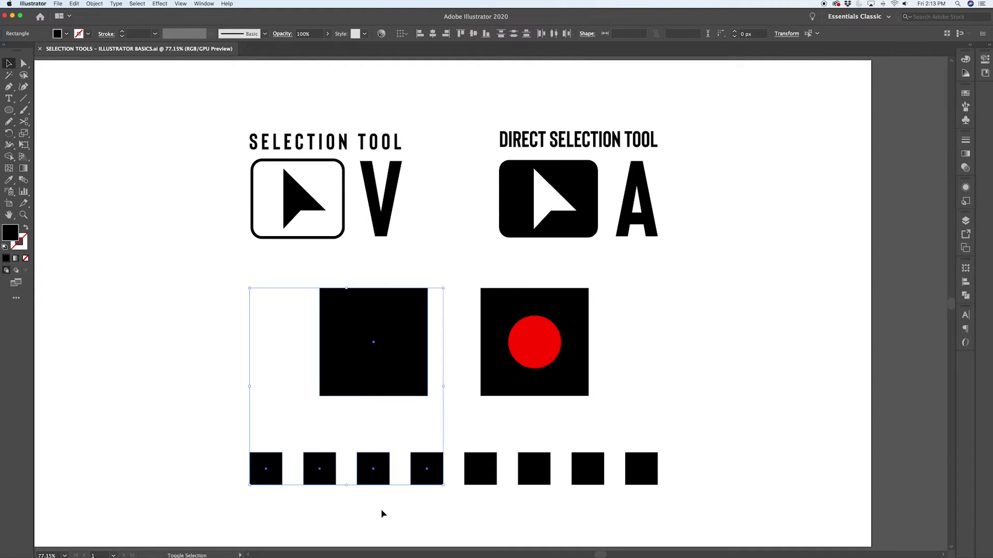
pyautogui.moveTo(394, 388); pyautogui.dragTo(311, 319)
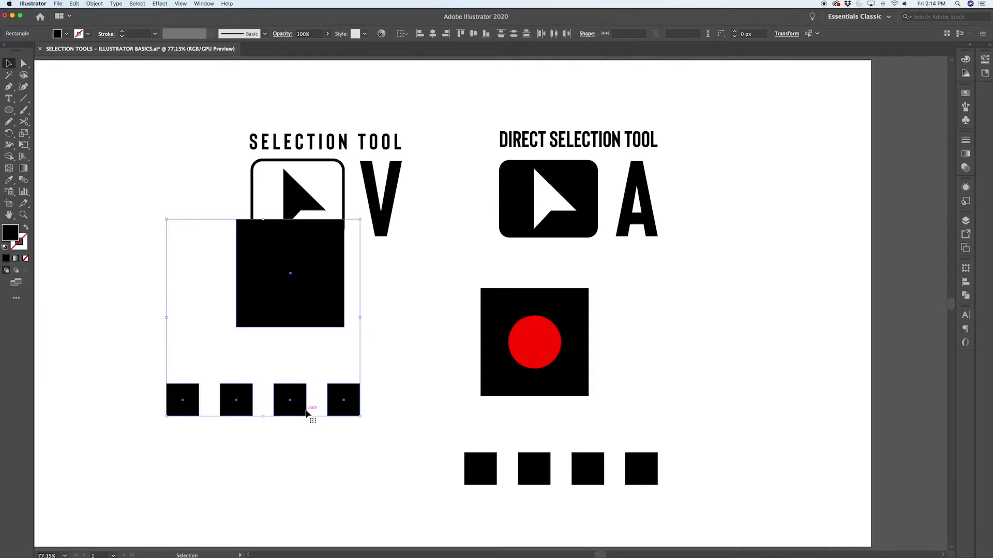
pyautogui.press('super+z')
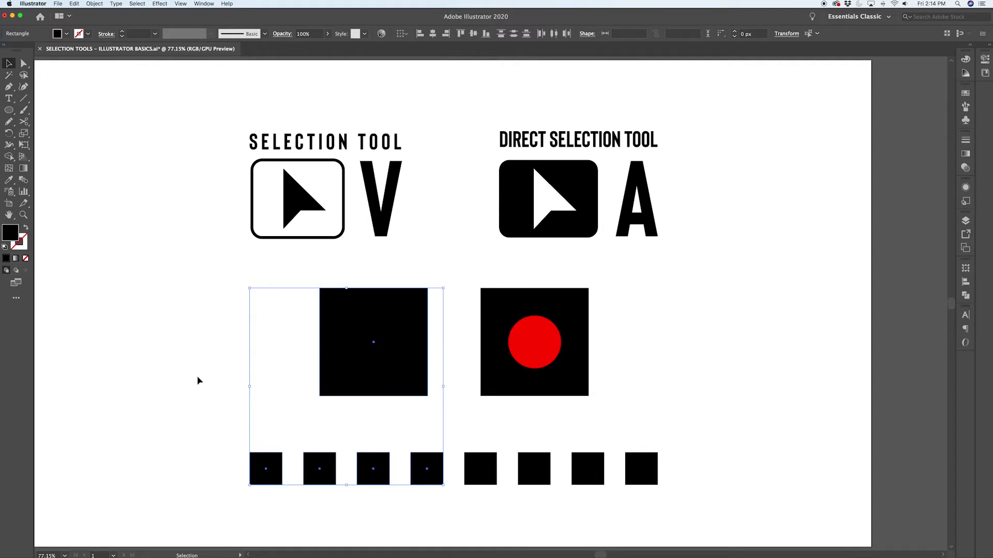
# - Marquee-select the left square with nearby small squares, then all eight small squares
pyautogui.click(215, 381)
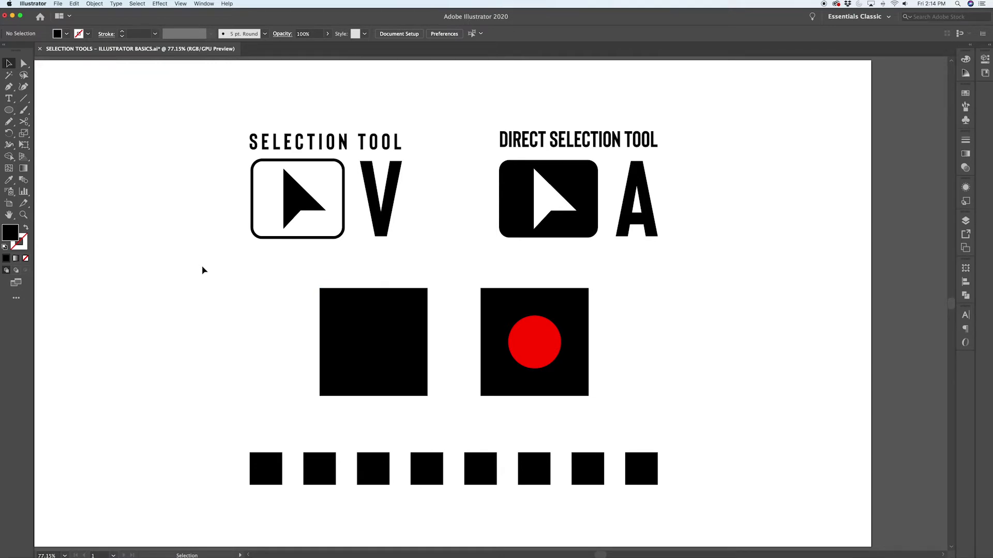
pyautogui.moveTo(196, 268); pyautogui.dragTo(475, 496)
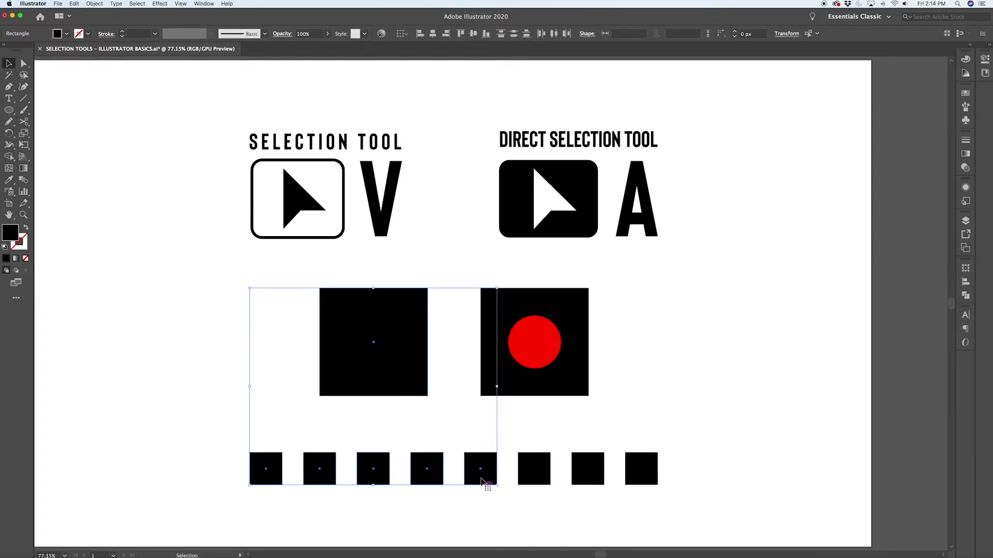
pyautogui.moveTo(214, 442); pyautogui.dragTo(709, 502)
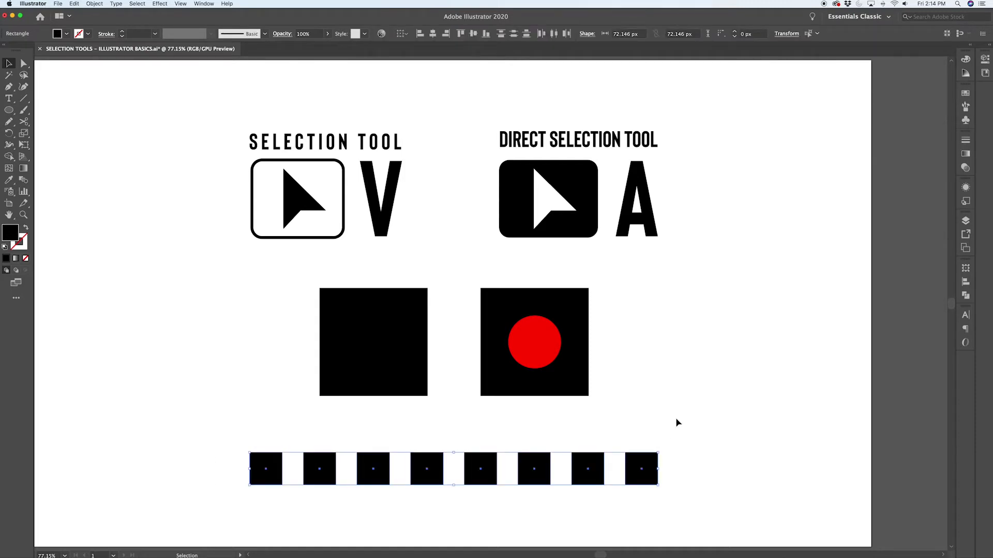
pyautogui.click(684, 418)
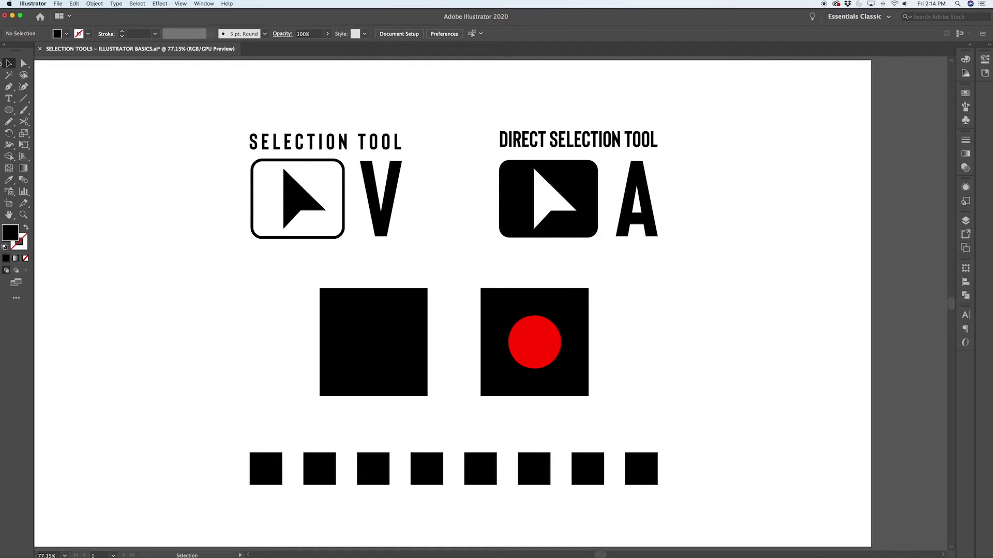
# - With Direct Selection, pick the left square's path and its top-right corner point
pyautogui.press('a')
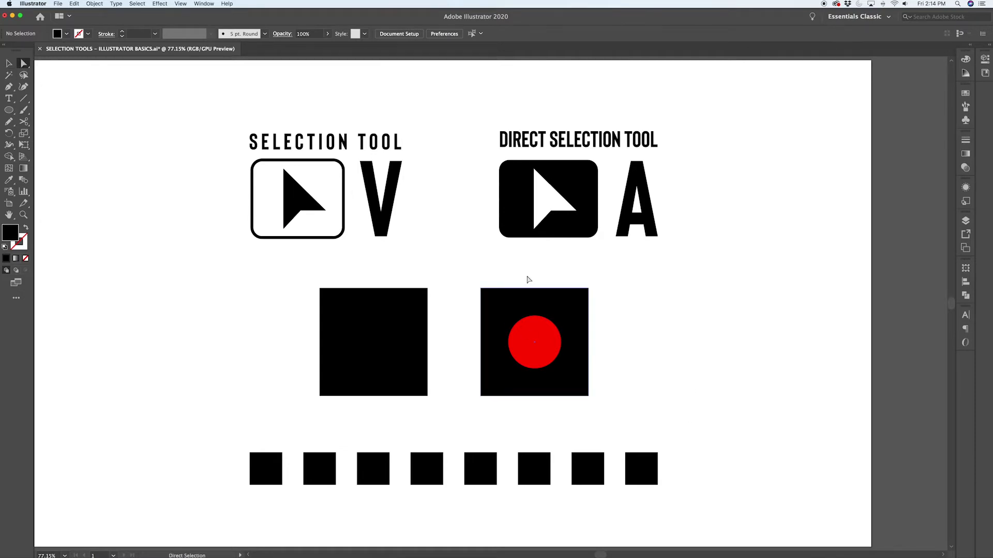
pyautogui.click(358, 352)
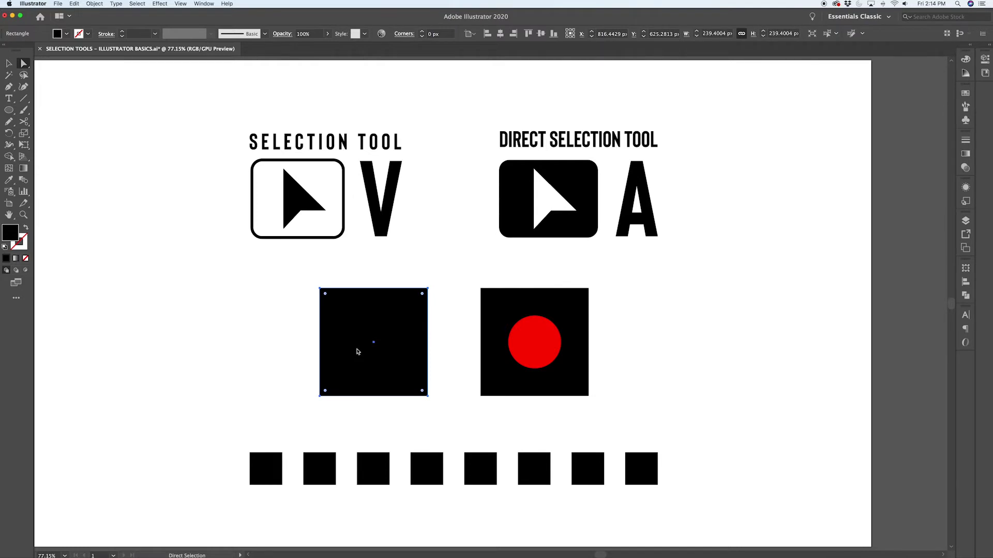
pyautogui.click(423, 263)
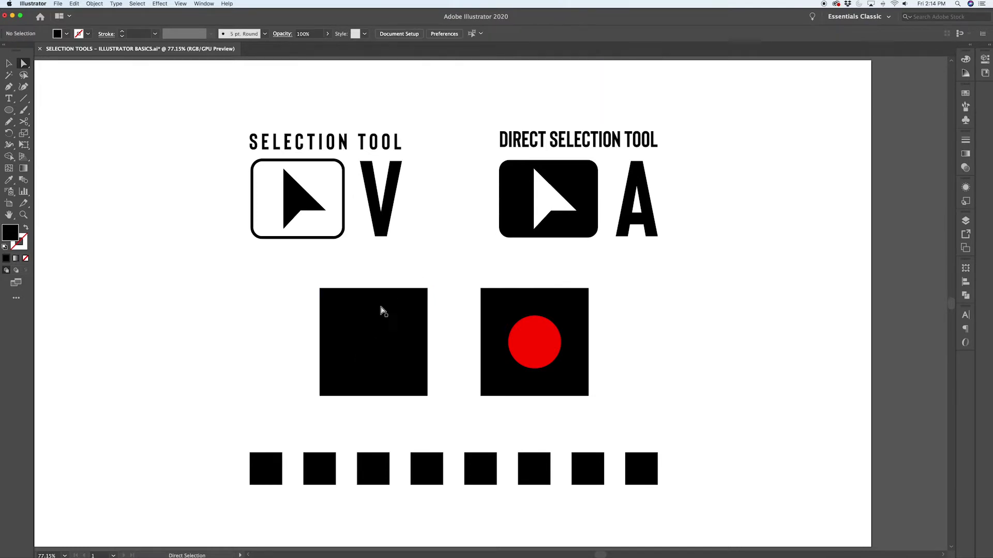
pyautogui.click(429, 289)
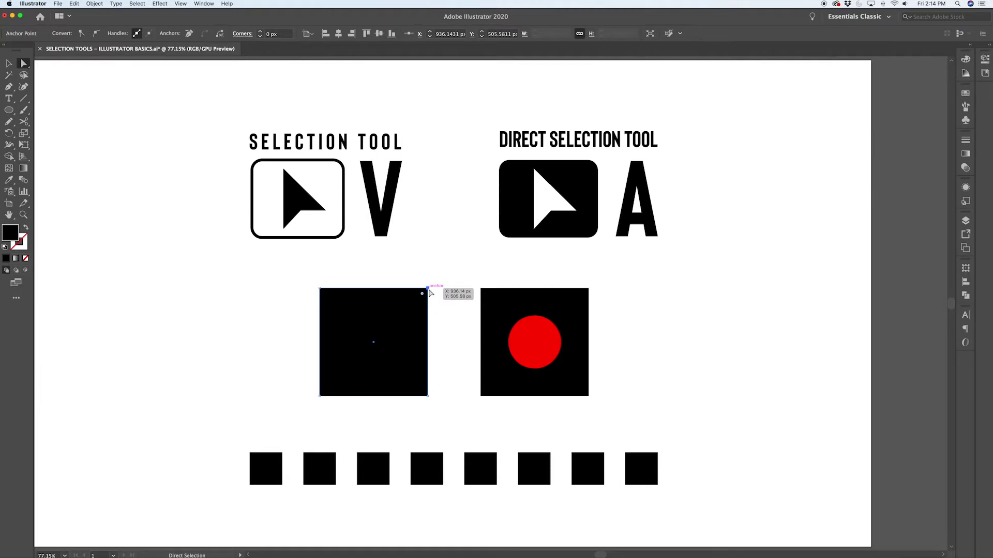
pyautogui.click(455, 322)
pyautogui.click(428, 331)
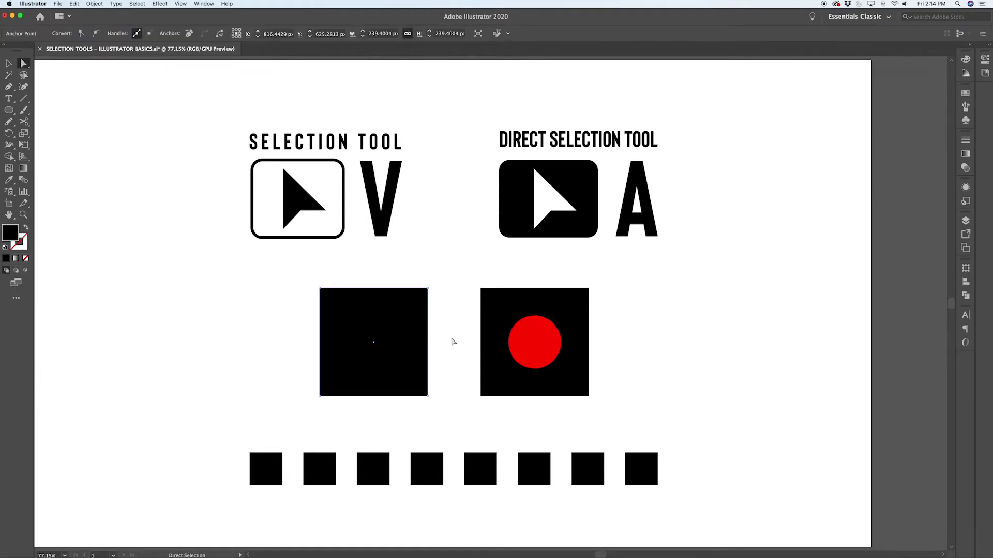
pyautogui.click(429, 289)
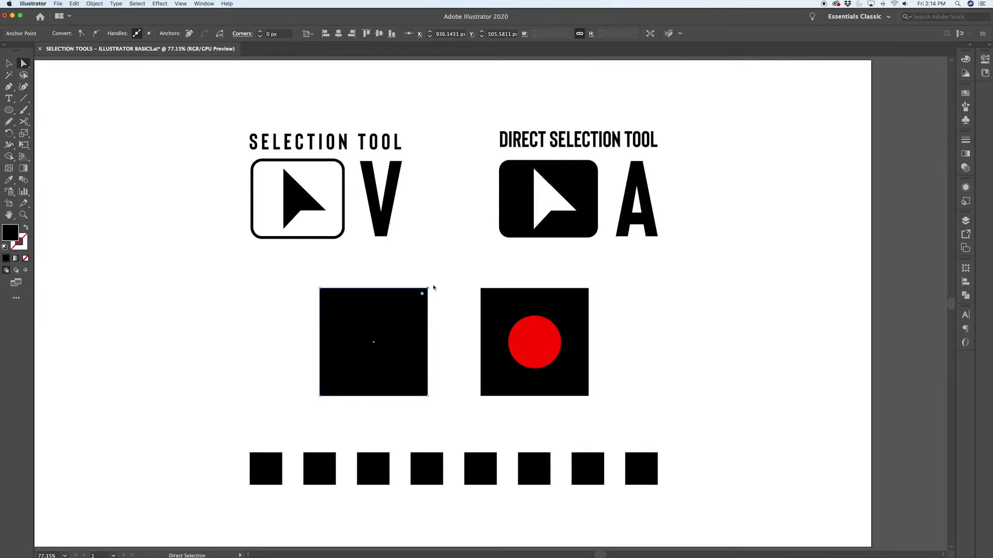
# - Move the whole left square to the left, then undo the move
pyautogui.click(8, 64)
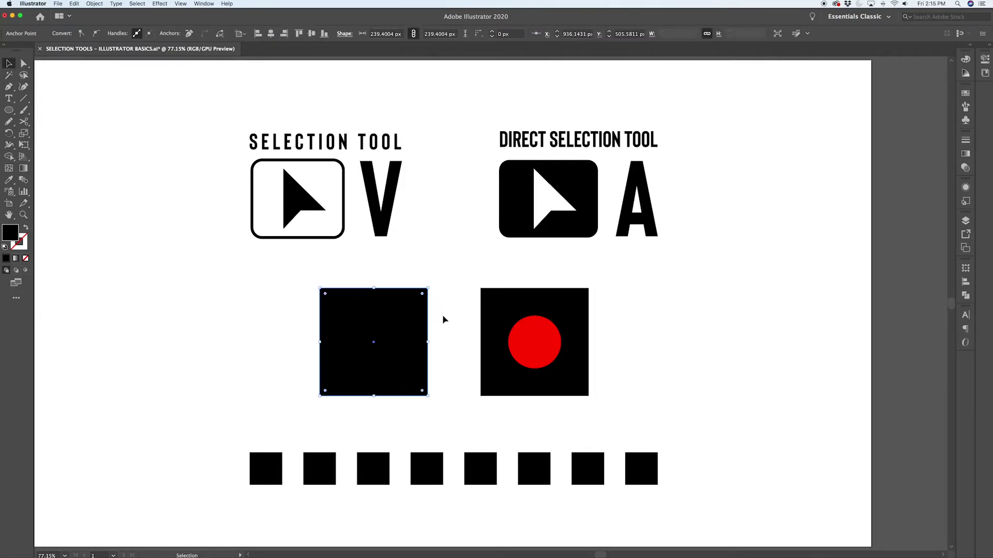
pyautogui.click(430, 324)
pyautogui.click(429, 325)
pyautogui.moveTo(430, 324); pyautogui.dragTo(391, 327)
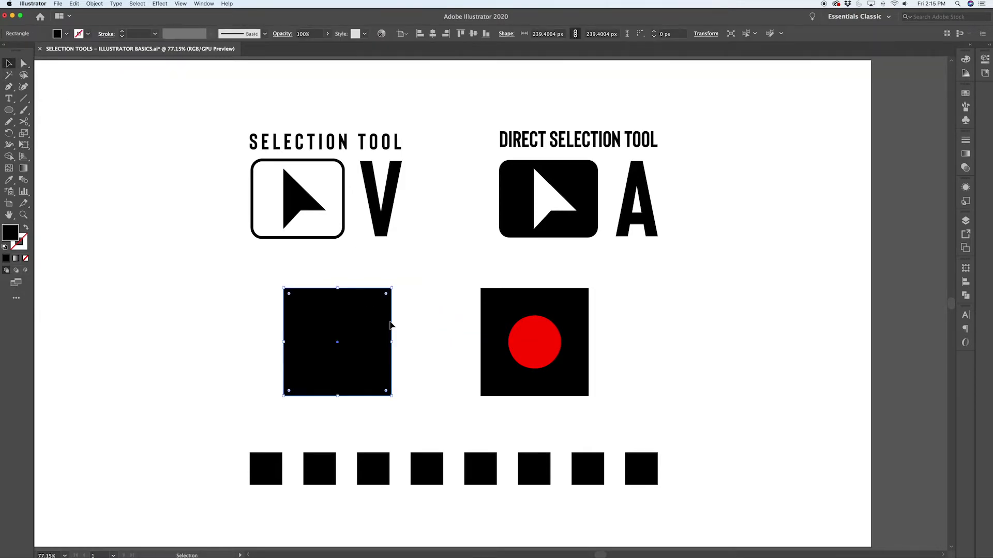
pyautogui.press('super+z')
pyautogui.click(454, 309)
# - Reshape the left square into a trapezoid, then a narrower square, undoing each change
pyautogui.click(23, 63)
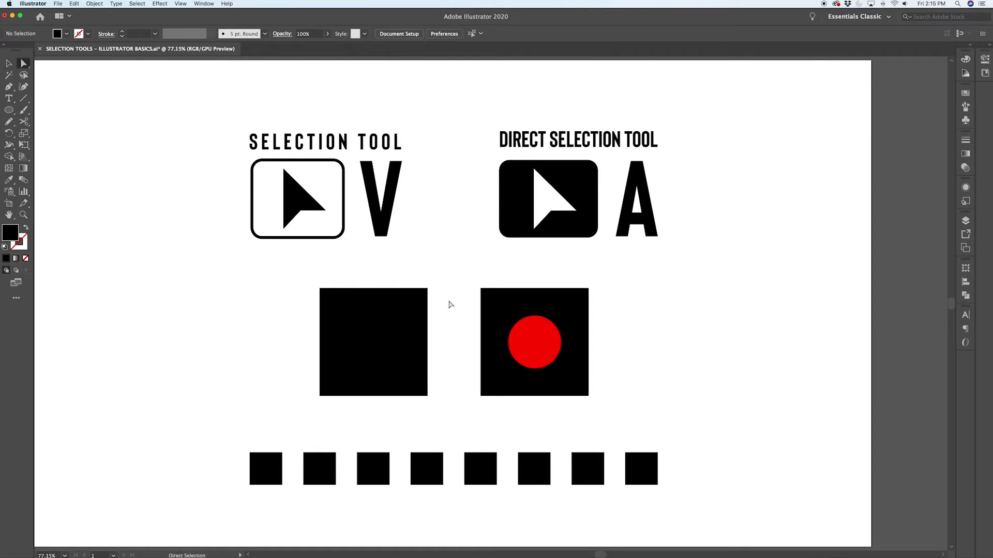
pyautogui.moveTo(428, 288); pyautogui.dragTo(397, 288)
pyautogui.click(429, 308)
pyautogui.press('super+z')
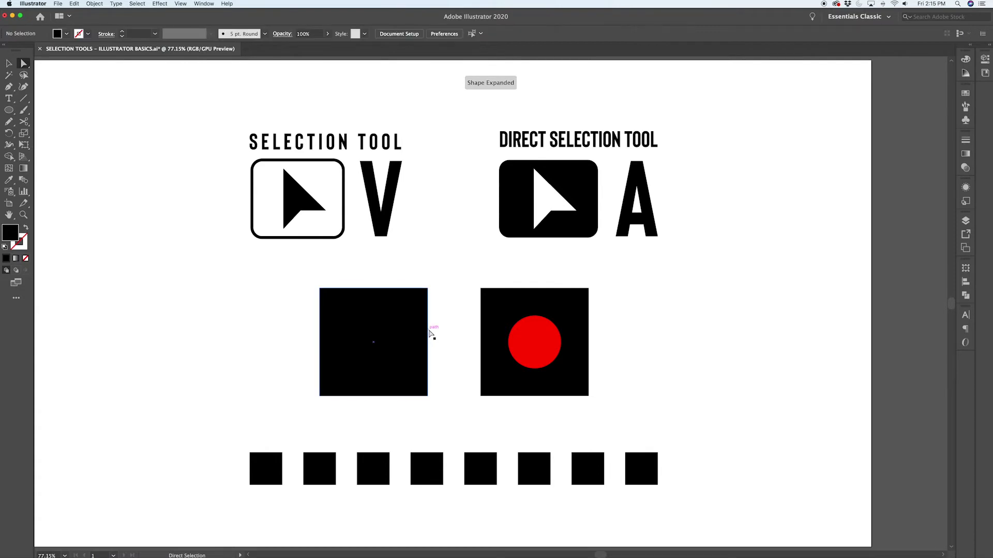
pyautogui.moveTo(428, 333); pyautogui.dragTo(389, 332)
pyautogui.press('super+z')
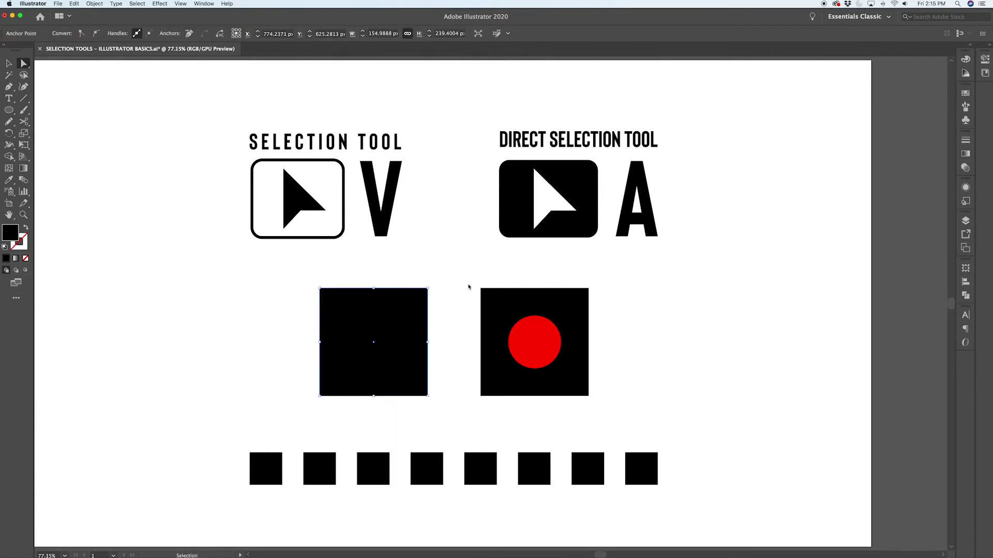
# - Pull the left square's top-right corner down into a triangle, then undo it
pyautogui.click(465, 285)
pyautogui.moveTo(428, 288); pyautogui.dragTo(380, 348)
pyautogui.click(449, 319)
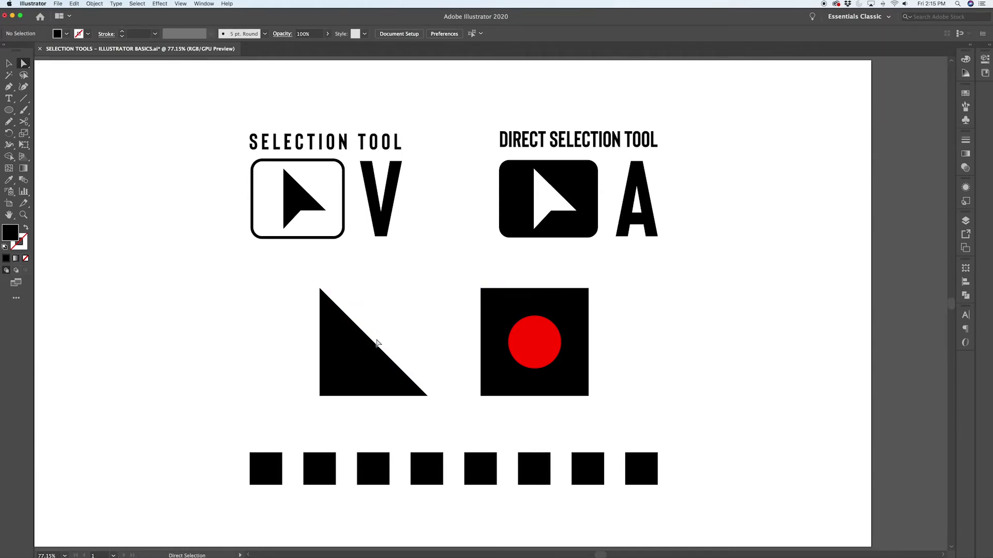
pyautogui.scroll(-1, 421, 323)
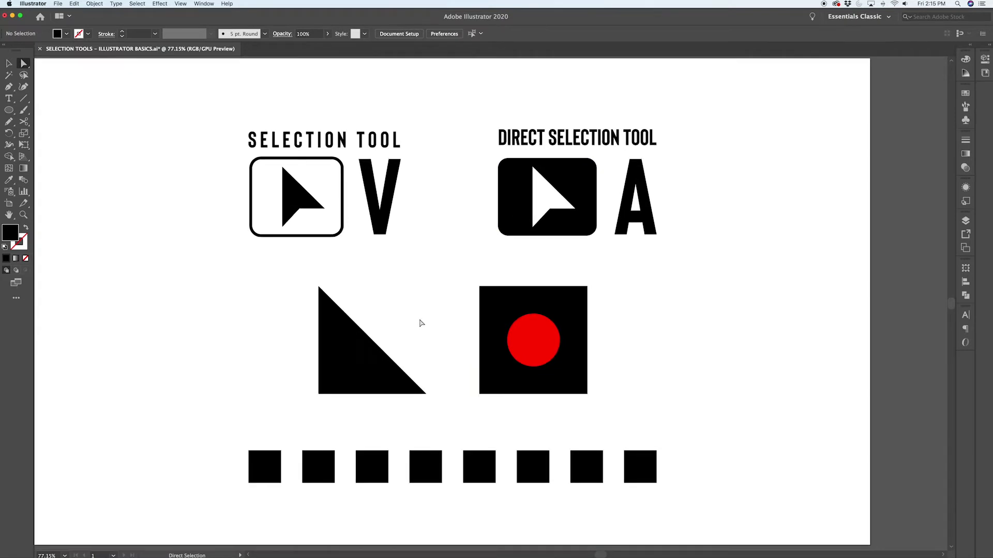
pyautogui.press('super+z')
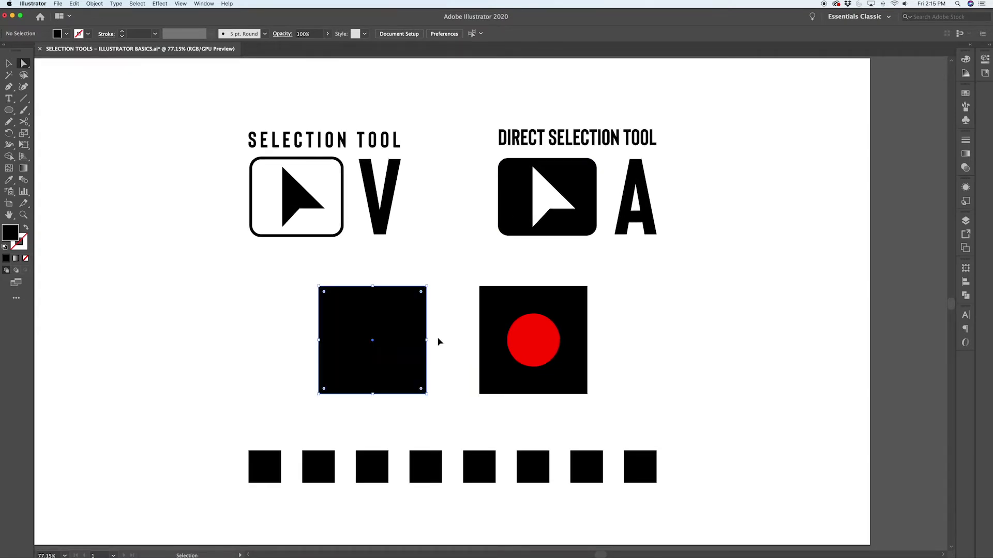
pyautogui.click(450, 290)
# - Select the top points of the small squares, stretch them into tall bars, then undo
pyautogui.moveTo(205, 426); pyautogui.dragTo(657, 408)
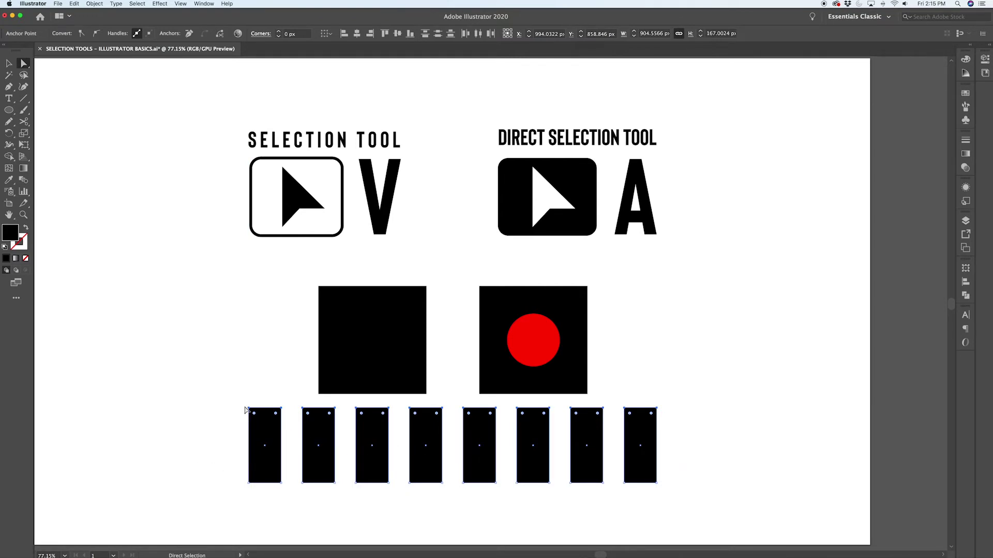
pyautogui.click(226, 408)
pyautogui.press('cmd+z')
pyautogui.moveTo(218, 422); pyautogui.dragTo(643, 492)
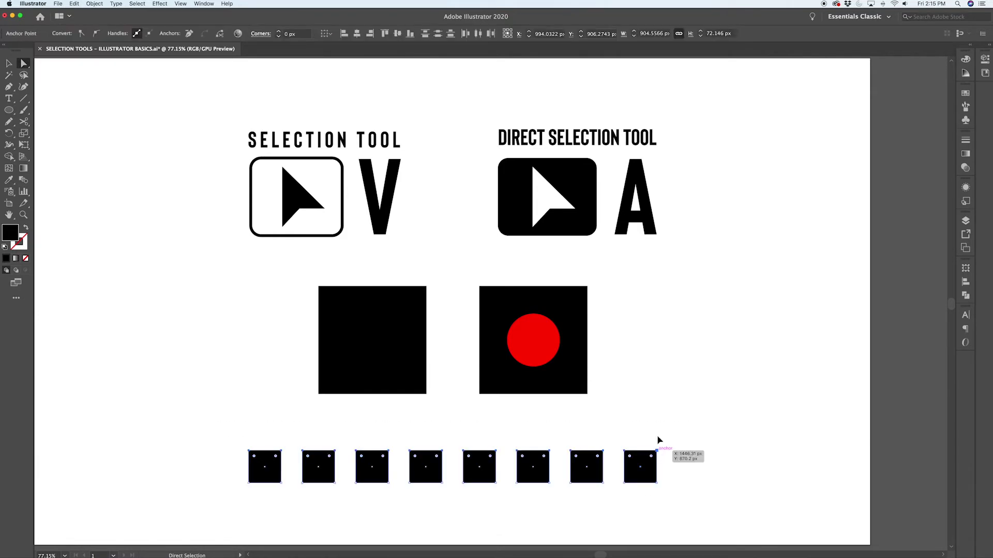
pyautogui.moveTo(659, 439); pyautogui.dragTo(657, 414)
pyautogui.click(716, 465)
pyautogui.press('cmd+z')
# - Select the black square and red circle group, move it right, then undo
pyautogui.click(9, 63)
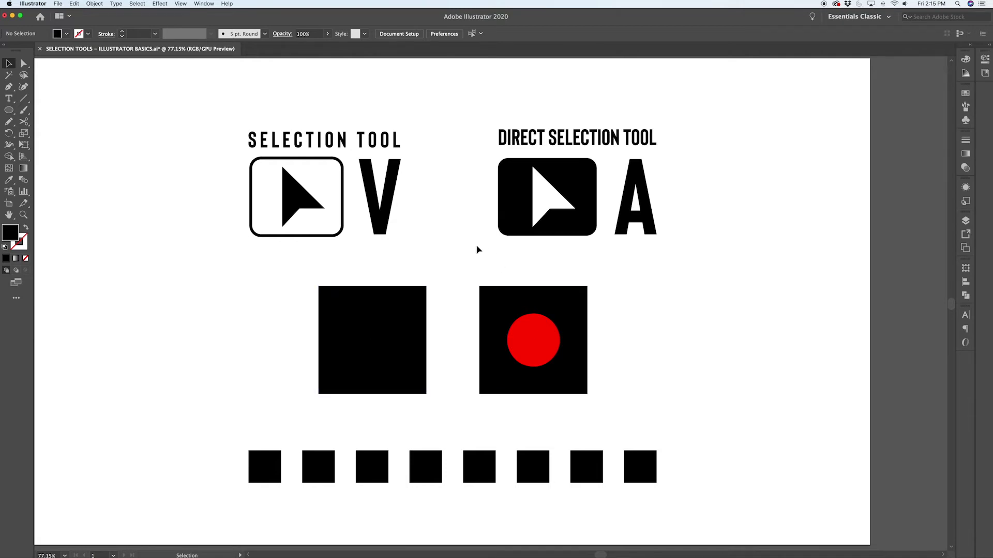
pyautogui.click(547, 336)
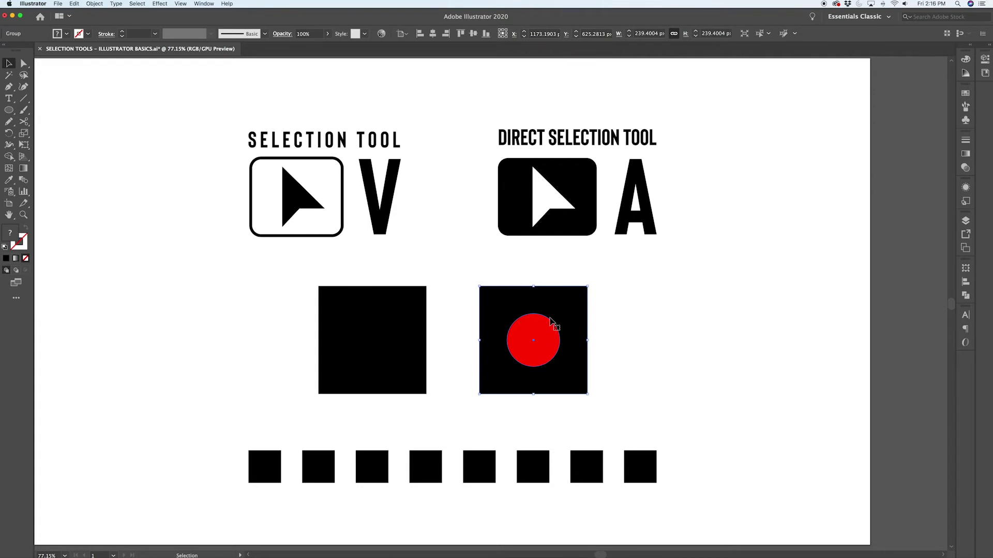
pyautogui.press('super+shift+z')
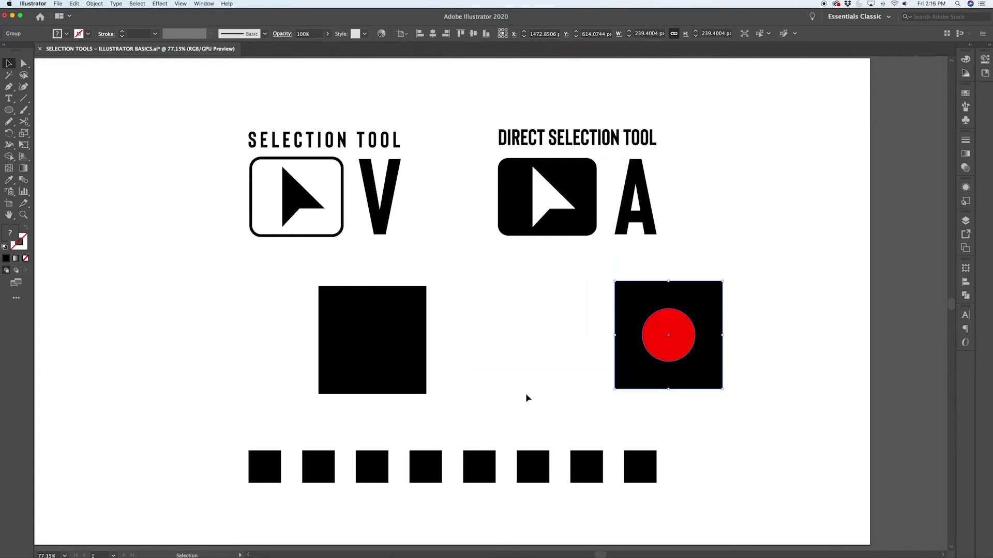
pyautogui.press('super+z')
# - Select only the red circle inside the group and move it to the square's right edge
pyautogui.press('a')
pyautogui.click(658, 335)
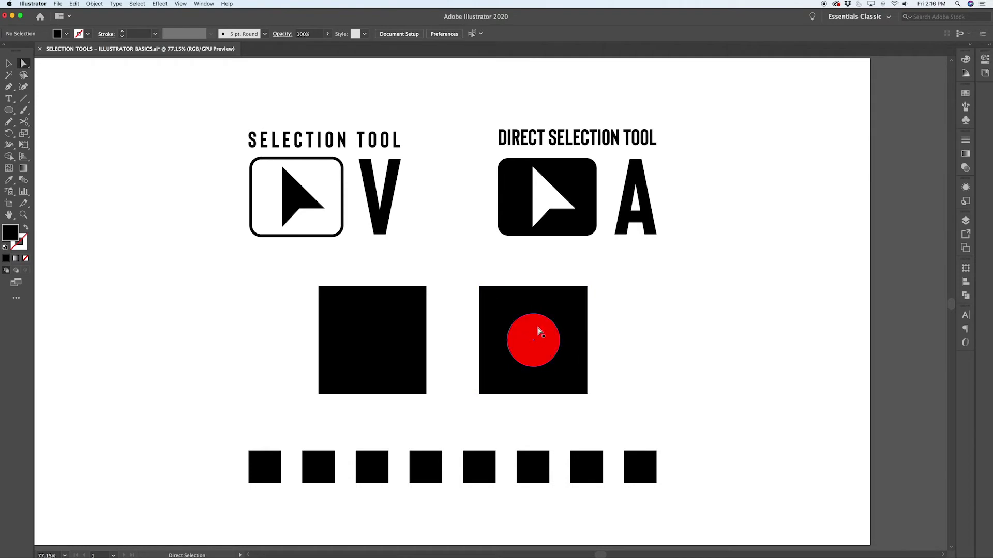
pyautogui.click(539, 332)
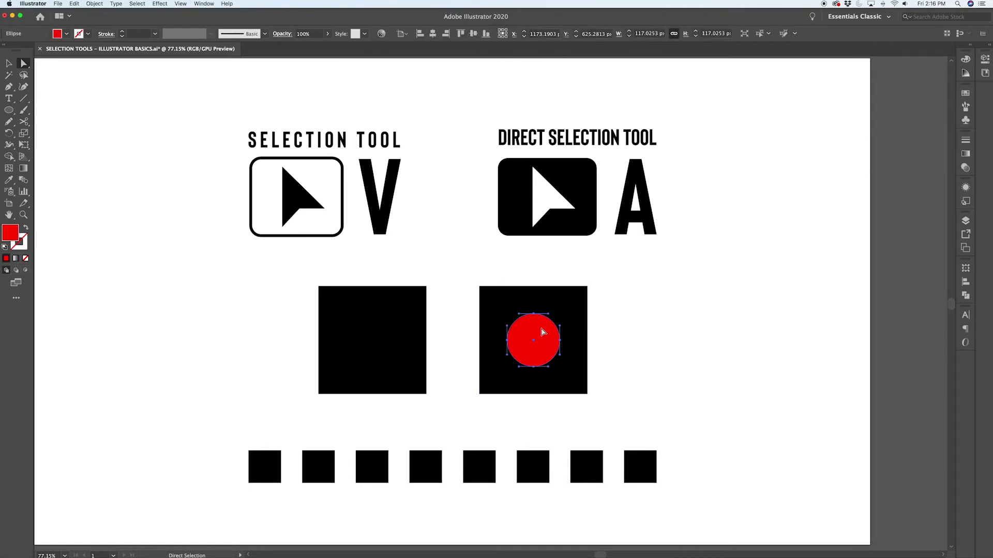
pyautogui.moveTo(542, 335); pyautogui.dragTo(597, 336)
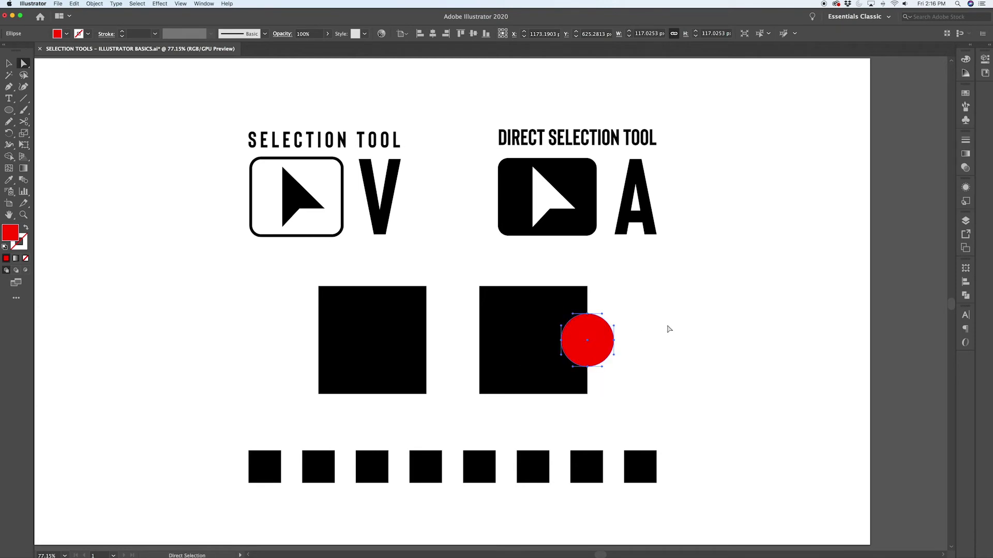
pyautogui.click(669, 329)
pyautogui.click(8, 63)
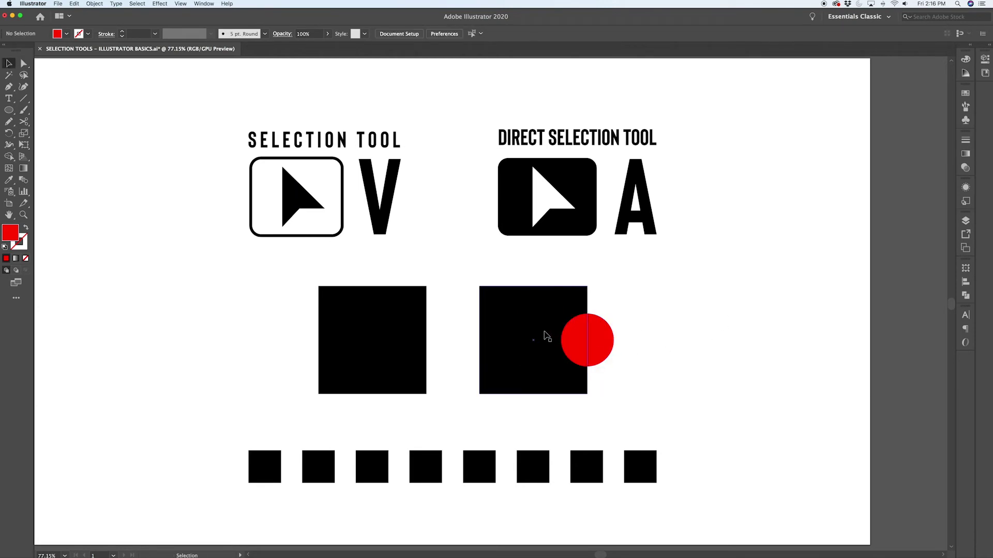
# - Move the square-and-circle group right and ungroup it, undoing both
pyautogui.moveTo(532, 357); pyautogui.dragTo(620, 368)
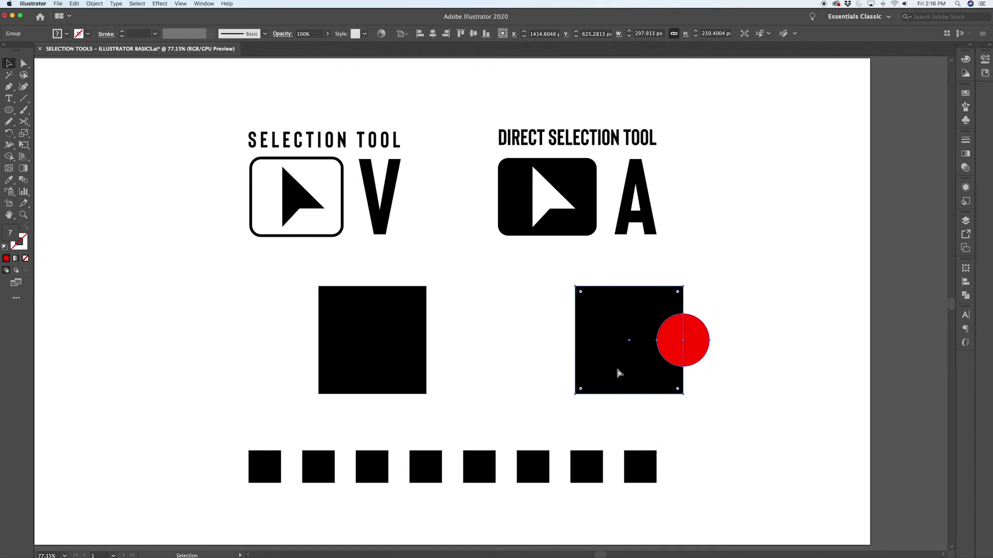
pyautogui.press('cmd+z')
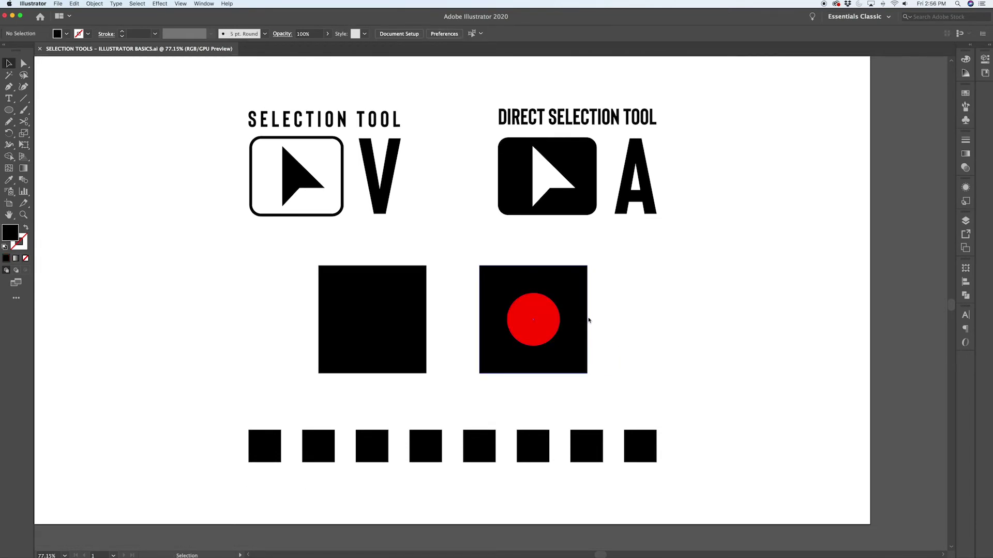
pyautogui.click(543, 312)
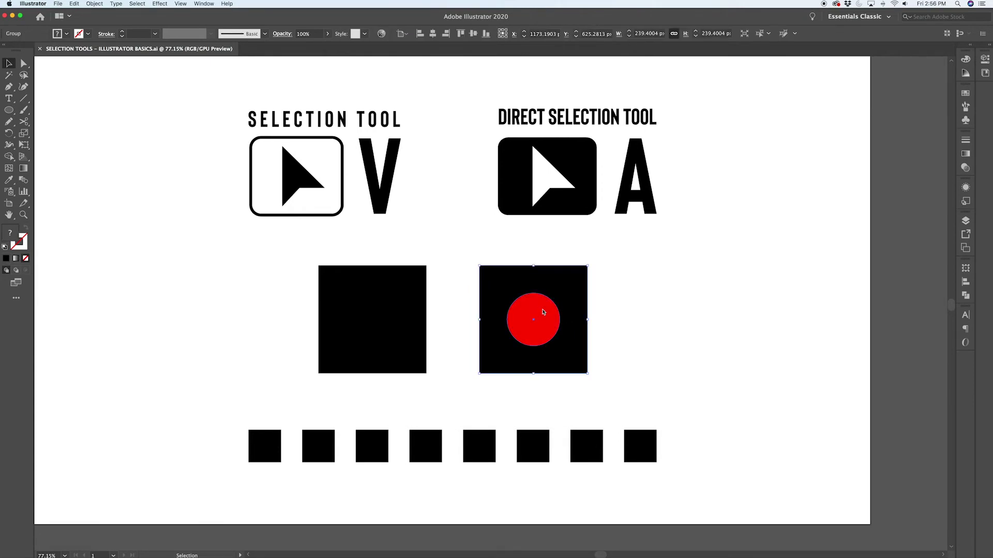
pyautogui.press('super+shift+g')
pyautogui.press('super+z')
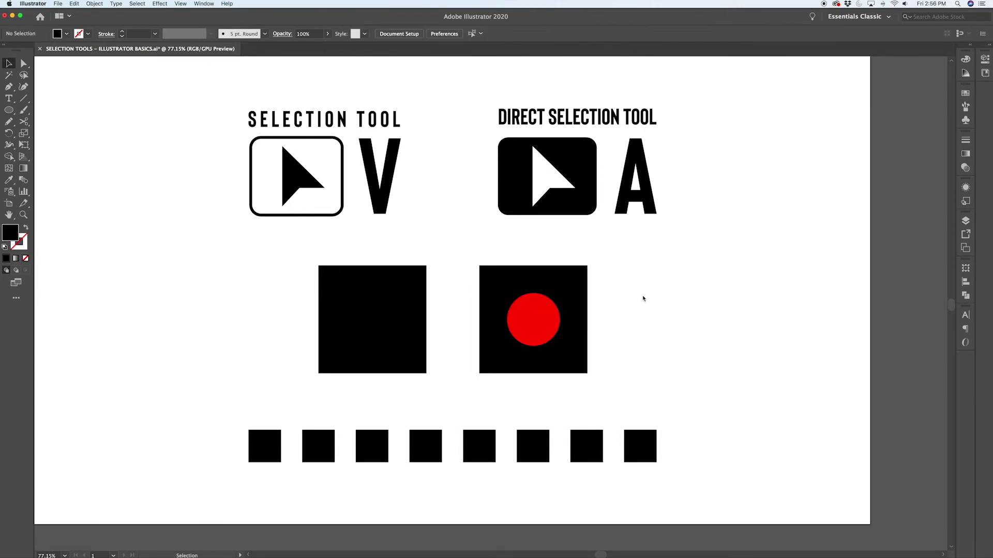
# - Ungroup the square and circle from the Object menu and move the circle to the square's right edge
pyautogui.click(95, 4)
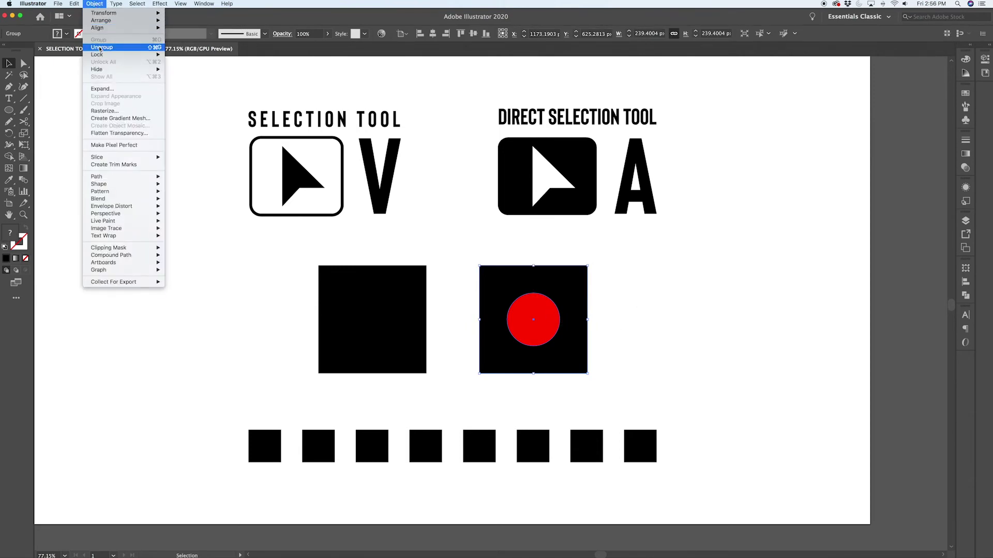
pyautogui.click(624, 288)
pyautogui.click(624, 288)
pyautogui.moveTo(540, 316); pyautogui.dragTo(595, 312)
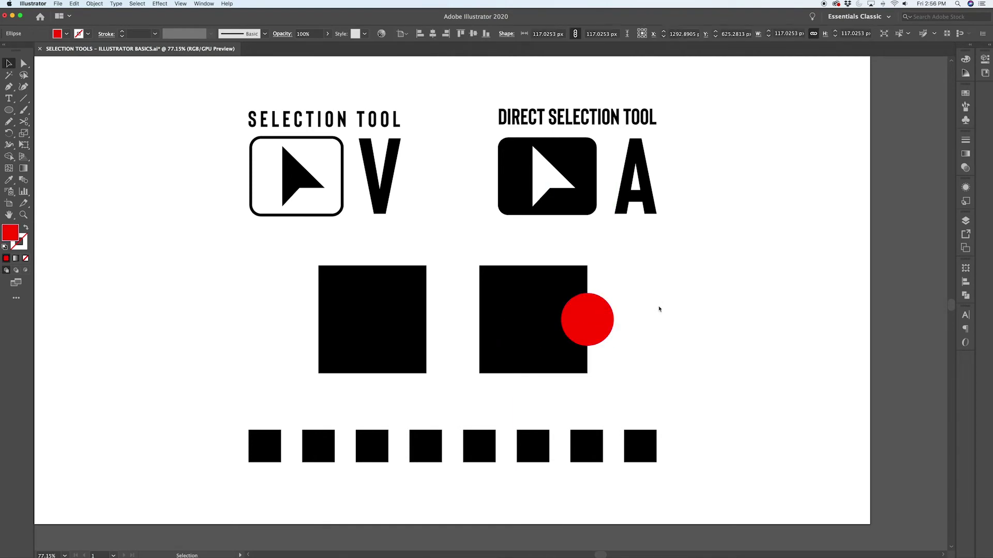
pyautogui.click(524, 282)
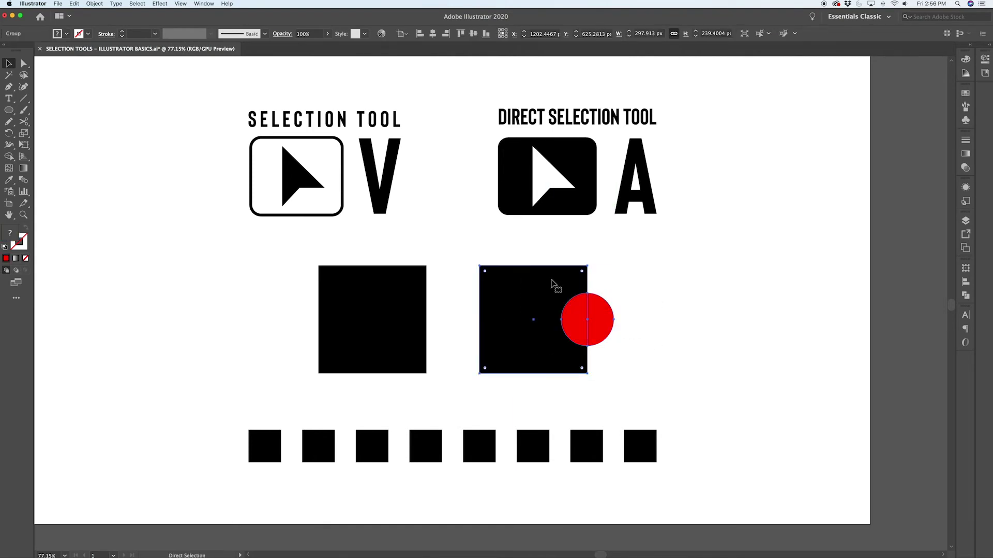
pyautogui.click(693, 283)
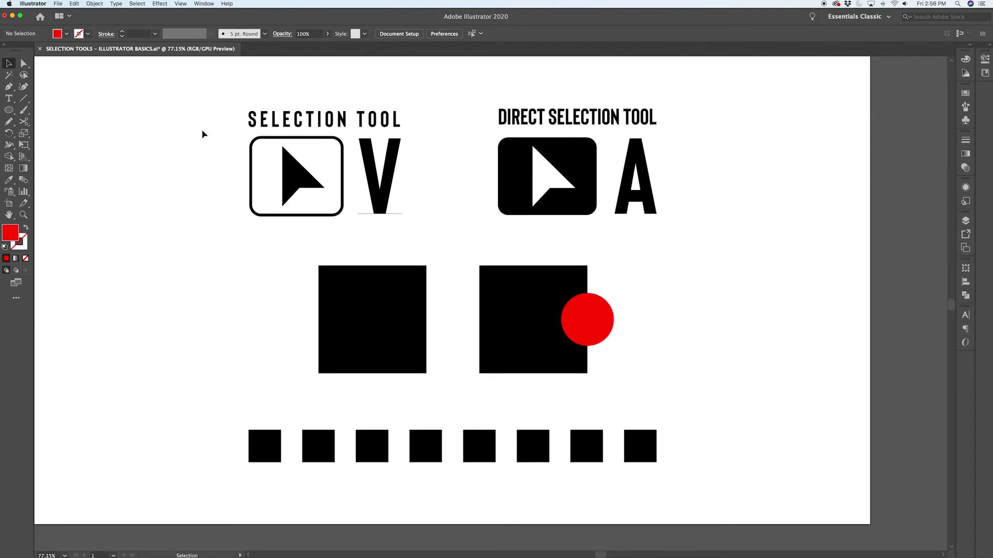
# - Move the red circle back to the square's centre, then select and deselect the left square
pyautogui.click(24, 63)
pyautogui.moveTo(594, 314); pyautogui.dragTo(541, 311)
pyautogui.click(647, 310)
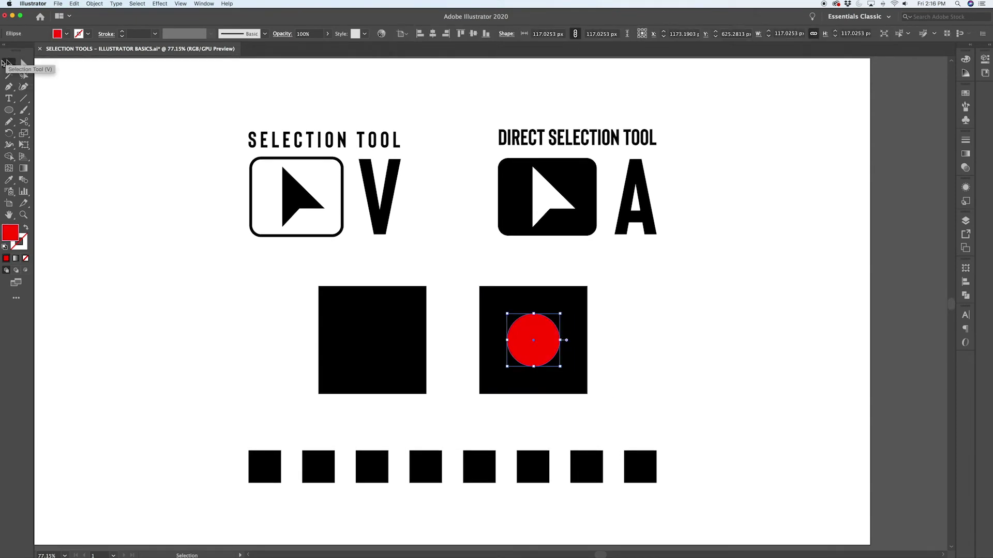
pyautogui.click(4, 63)
pyautogui.click(189, 250)
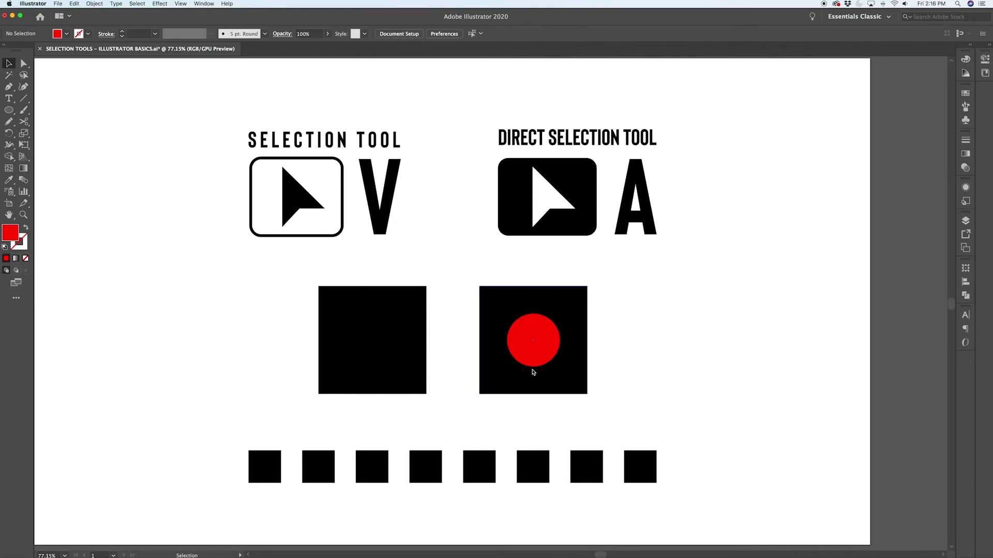
pyautogui.click(397, 323)
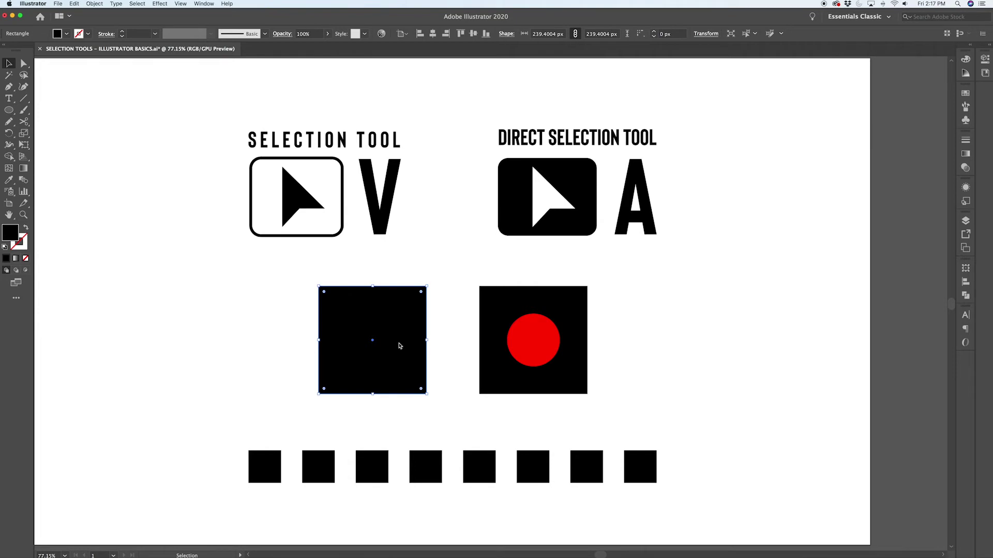
pyautogui.click(288, 343)
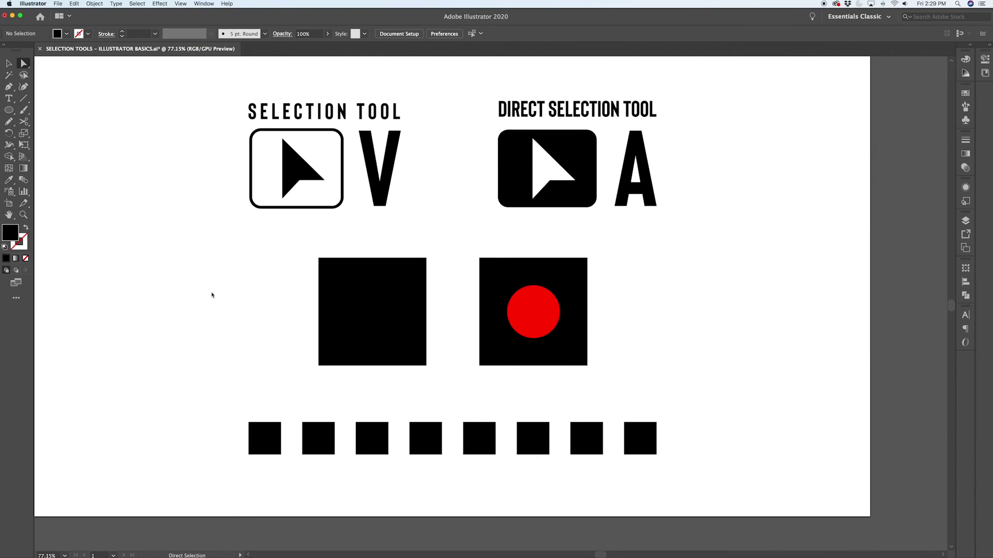
# - Select the first, third, fifth and seventh small squares, raise them, then undo
pyautogui.click(9, 63)
pyautogui.click(274, 438)
pyautogui.keyDown('shift'); pyautogui.click(385, 446); pyautogui.keyUp('shift')
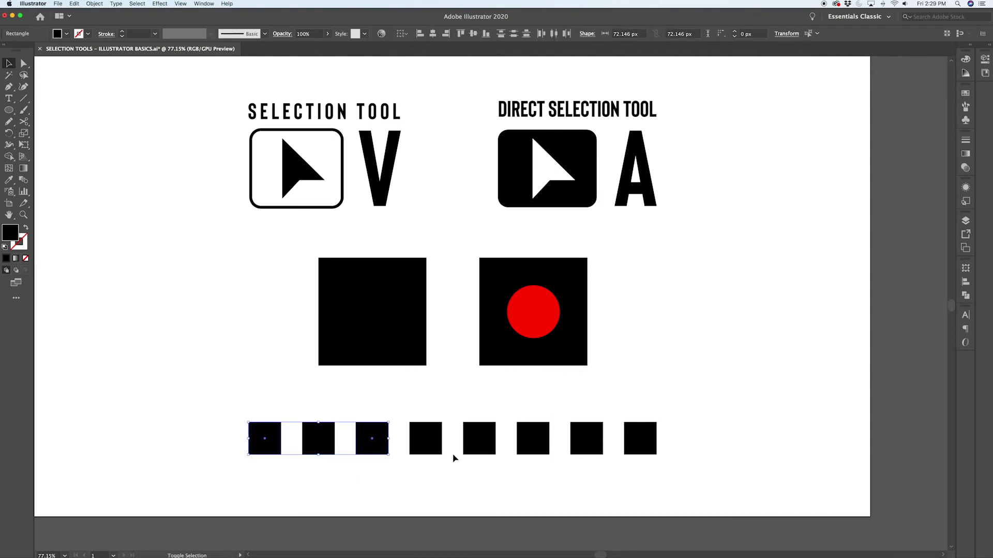
pyautogui.keyDown('shift'); pyautogui.click(483, 440); pyautogui.keyUp('shift')
pyautogui.keyDown('shift'); pyautogui.click(589, 445); pyautogui.keyUp('shift')
pyautogui.scroll(1, 588, 463)
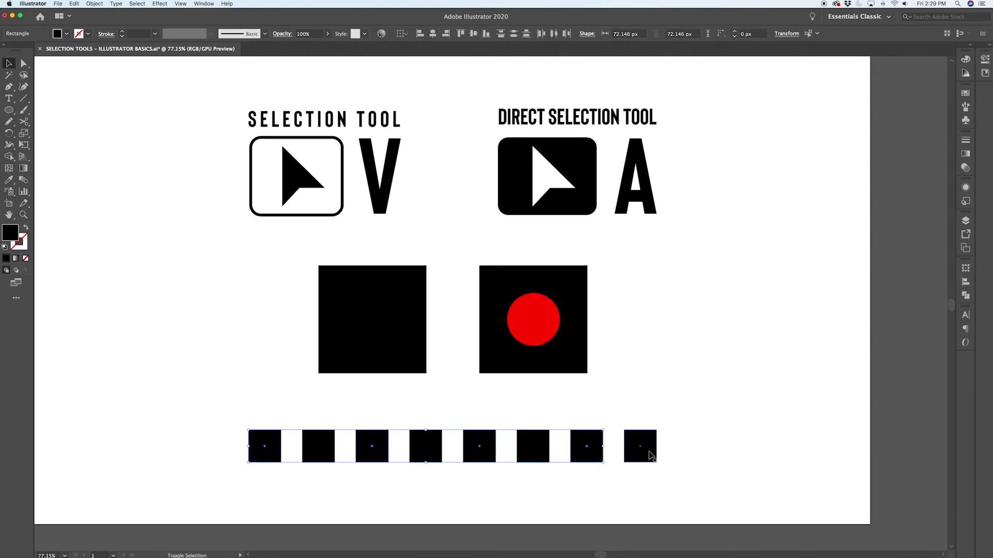
pyautogui.moveTo(593, 448); pyautogui.dragTo(587, 422)
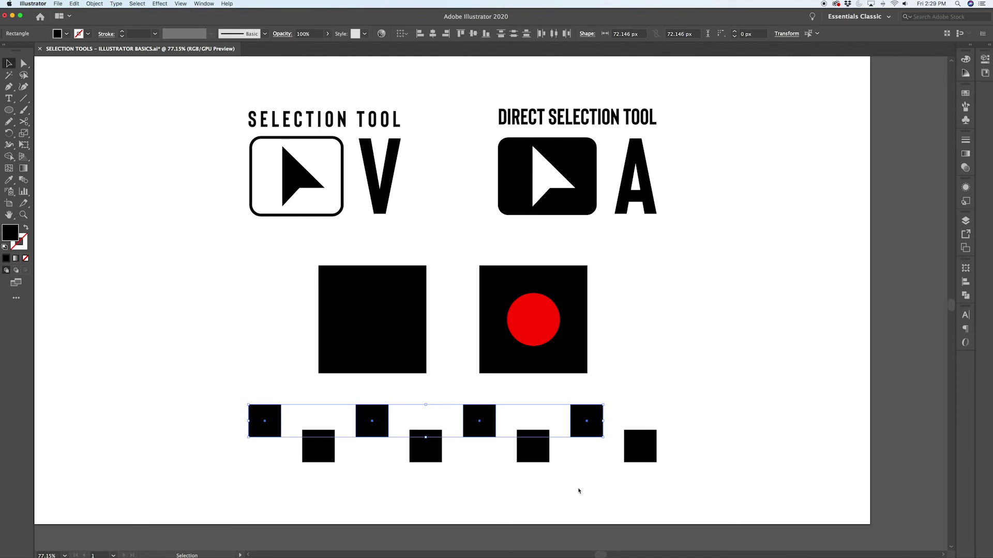
pyautogui.press('super+z')
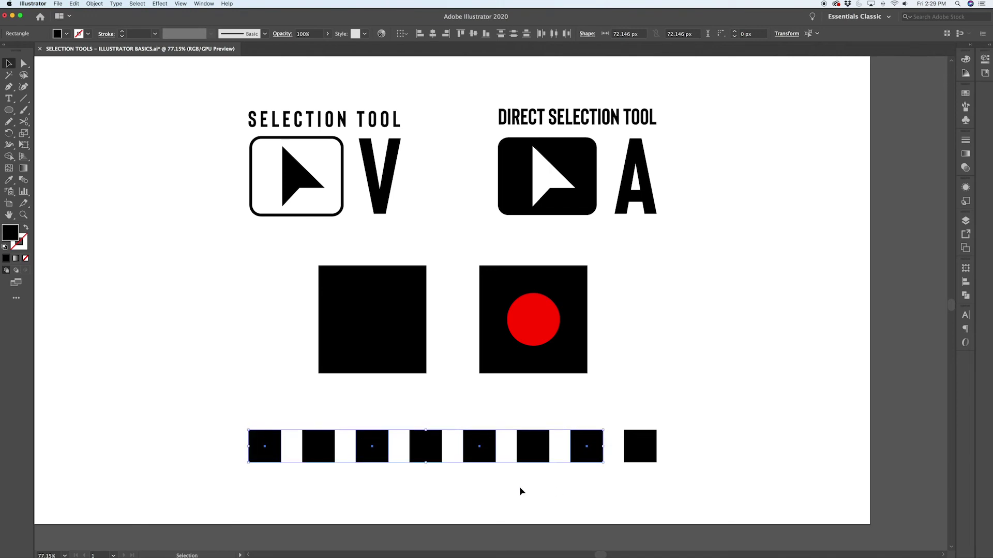
pyautogui.click(521, 489)
# - Select small squares 1, 2, 4, 5, 7 and 8, raise them, then undo
pyautogui.moveTo(220, 414); pyautogui.dragTo(689, 490)
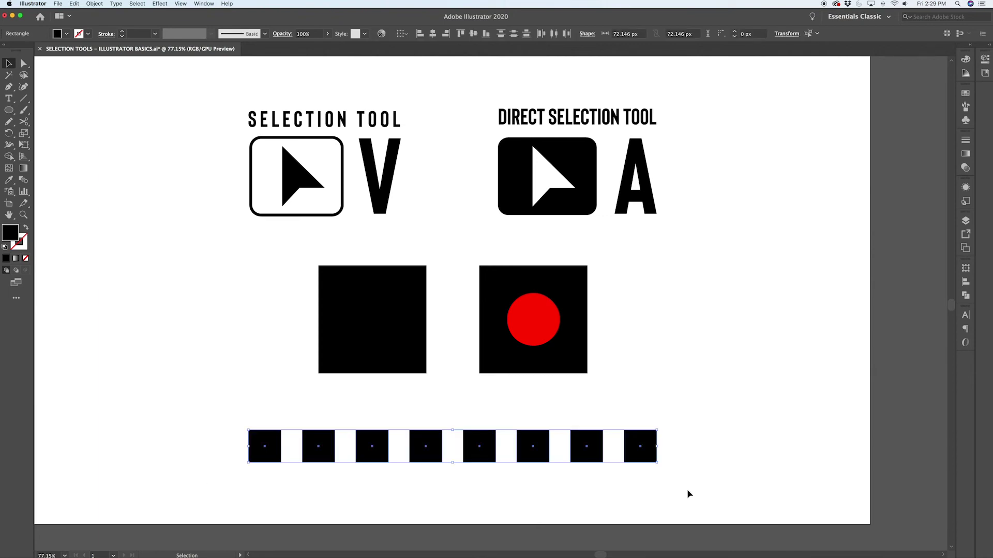
pyautogui.click(401, 498)
pyautogui.moveTo(230, 419); pyautogui.dragTo(346, 473)
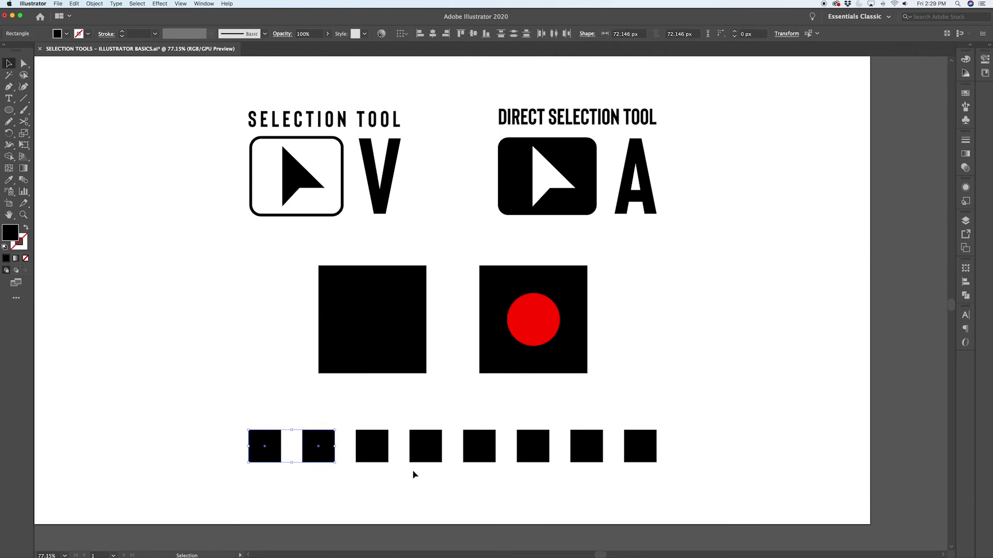
pyautogui.moveTo(398, 420); pyautogui.dragTo(504, 482)
pyautogui.moveTo(566, 418); pyautogui.dragTo(678, 486)
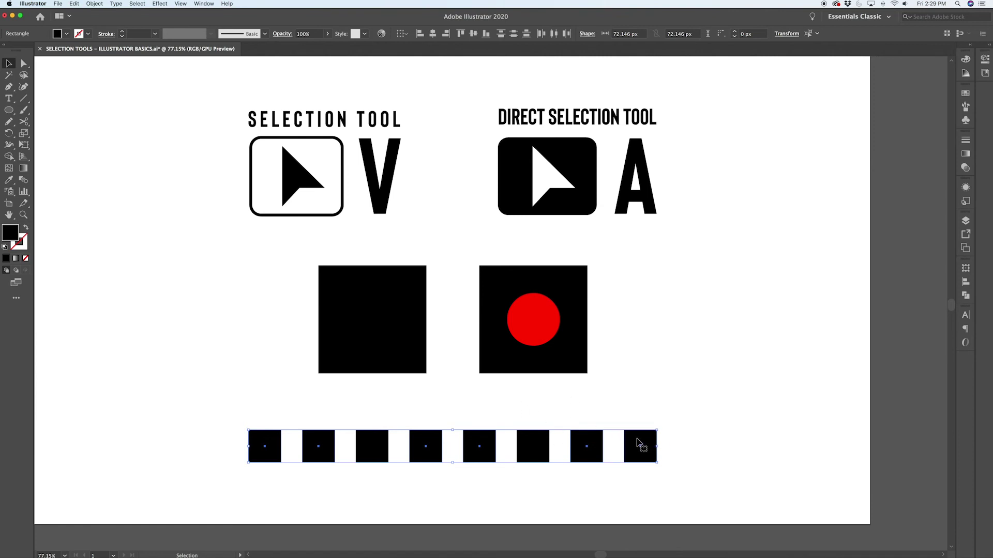
pyautogui.moveTo(640, 439)
pyautogui.mouseDown()
pyautogui.moveTo(640, 415)
pyautogui.moveTo(640, 425)
pyautogui.mouseUp()
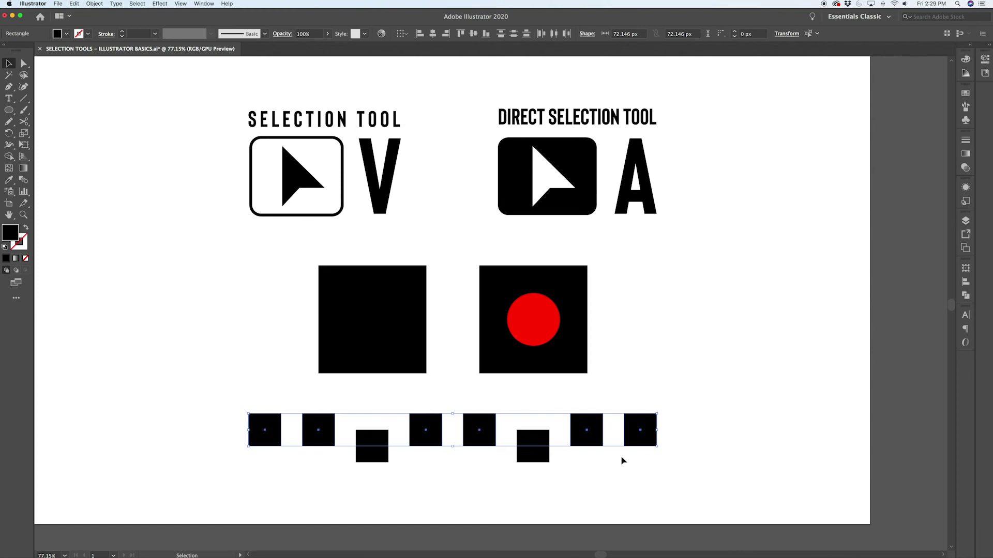
pyautogui.press('super+z')
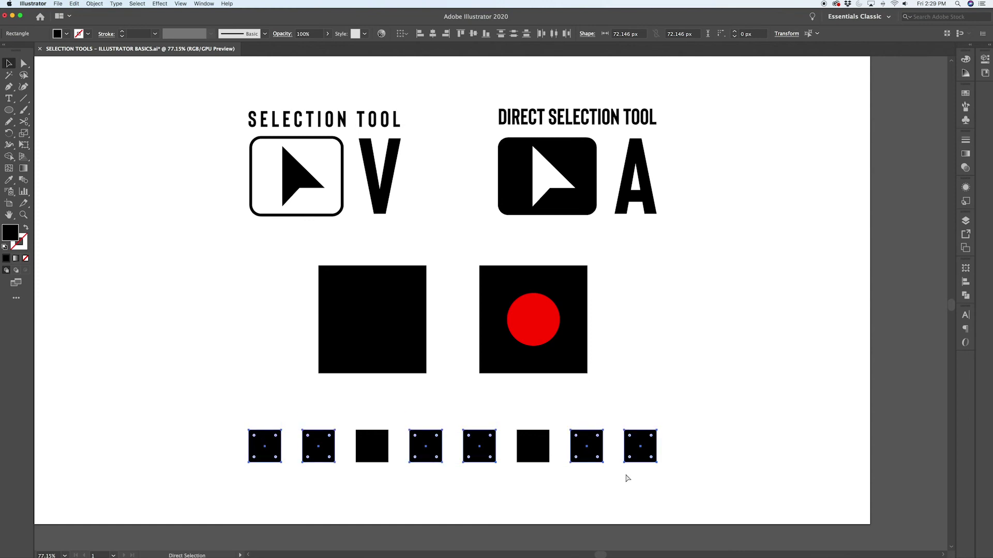
pyautogui.click(85, 179)
# - With Direct Selection, marquee the top anchors of squares 1, 2, 4, 5, 7 and 8 and drag them up
pyautogui.press('a')
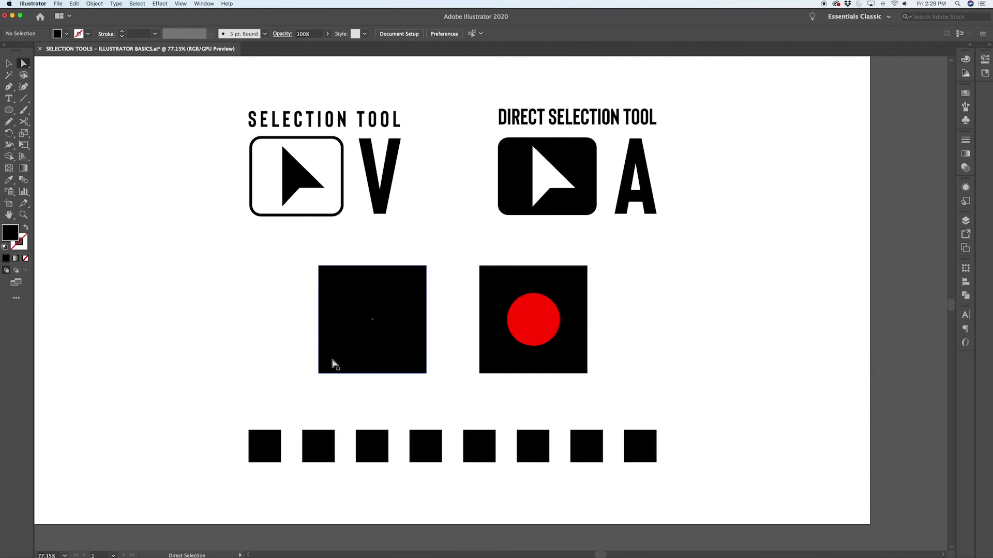
pyautogui.moveTo(235, 424); pyautogui.dragTo(335, 438)
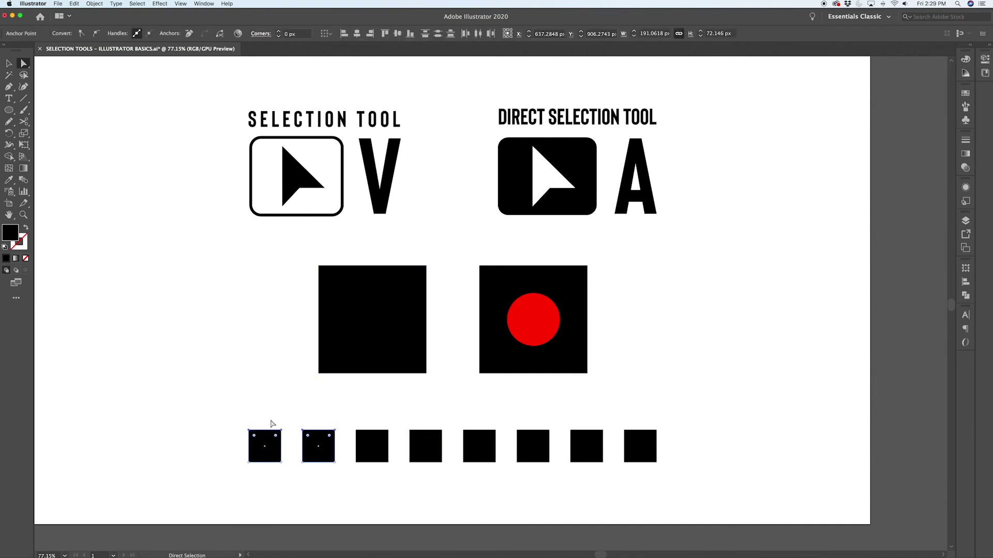
pyautogui.moveTo(404, 422); pyautogui.dragTo(506, 439)
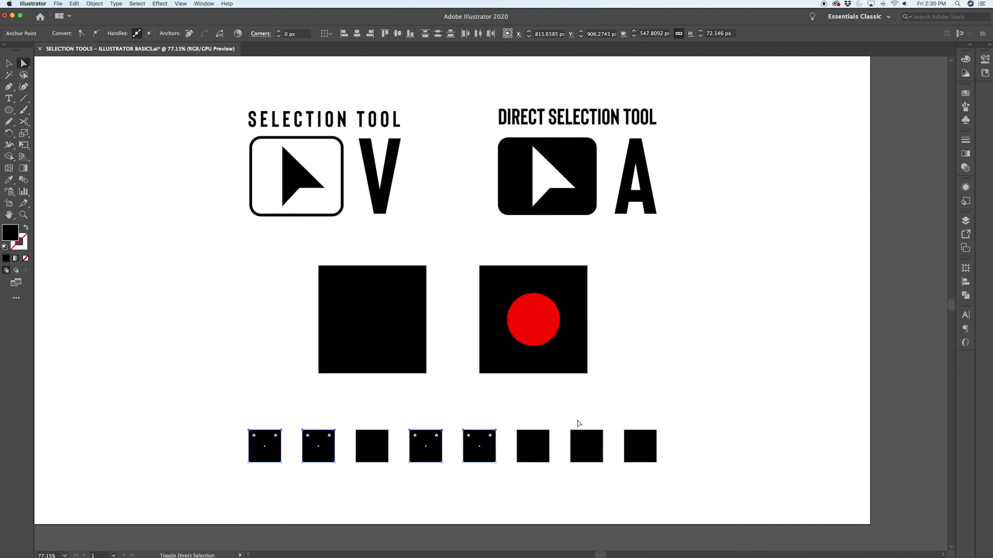
pyautogui.moveTo(567, 421); pyautogui.dragTo(658, 402)
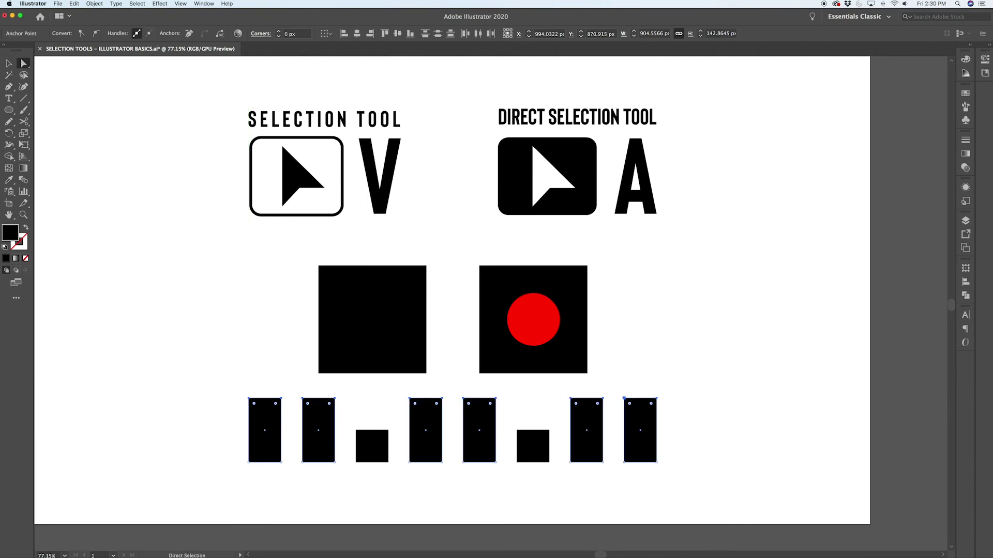
pyautogui.click(9, 63)
pyautogui.click(177, 399)
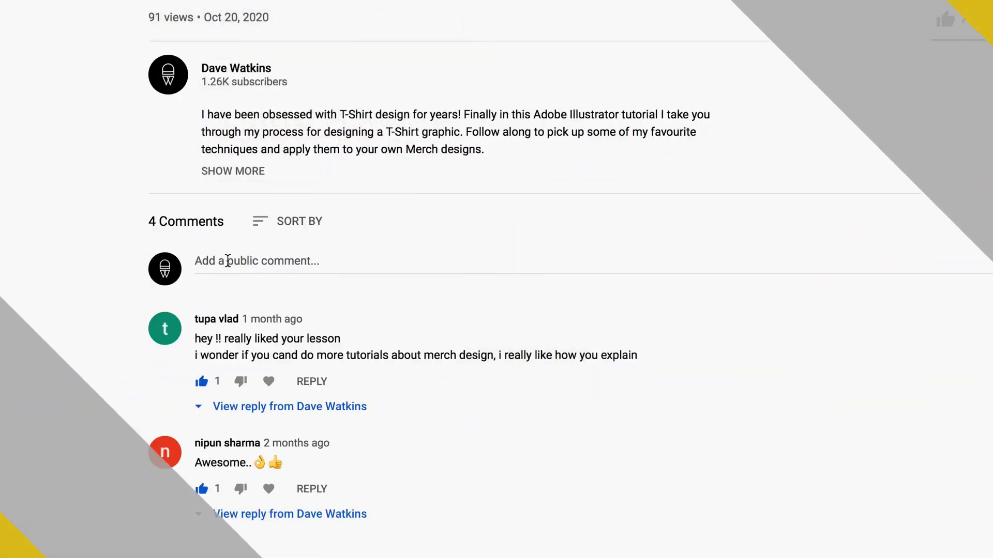
# - Type 'Leave a comment' into the comment box and give the video a thumbs-up like
pyautogui.click(229, 258)
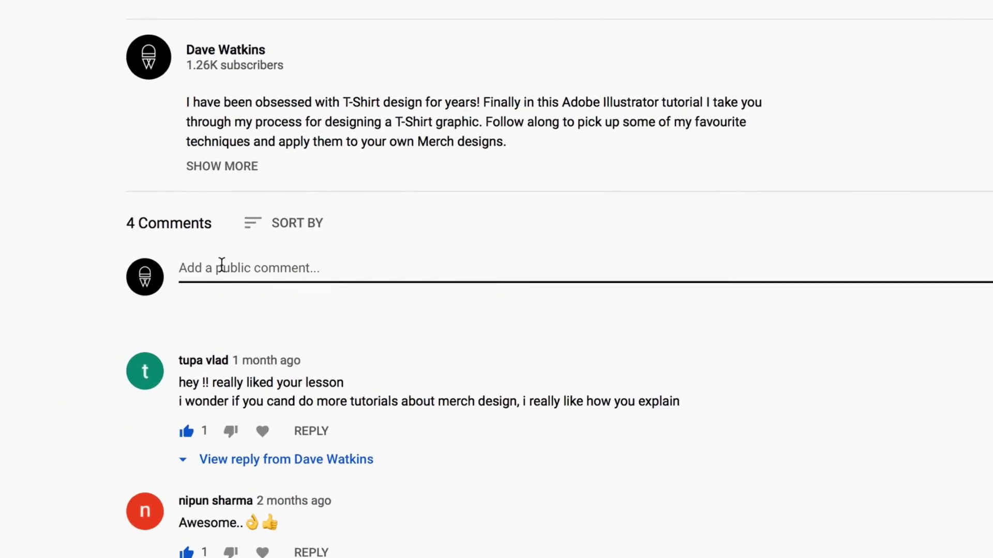
pyautogui.write('Leave a comment')
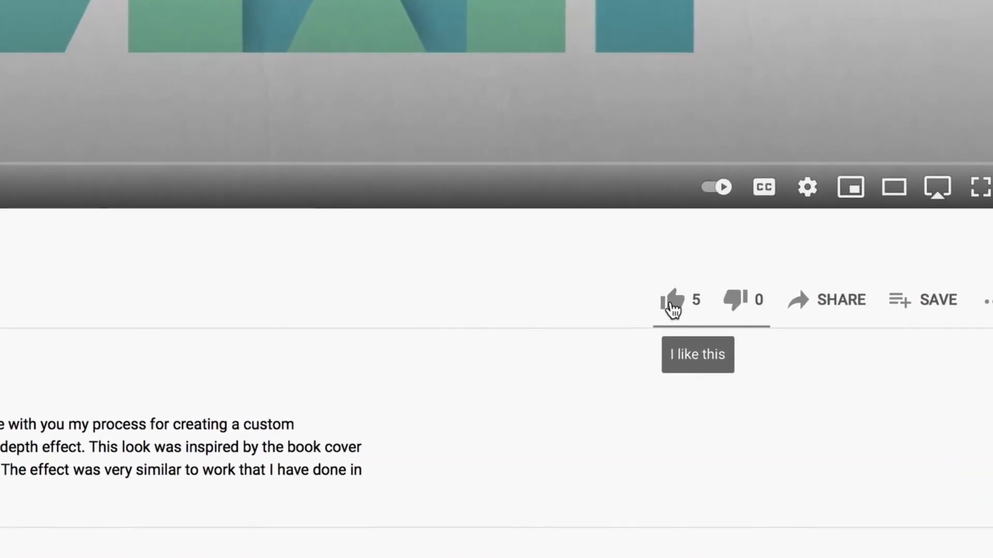
pyautogui.click(668, 293)
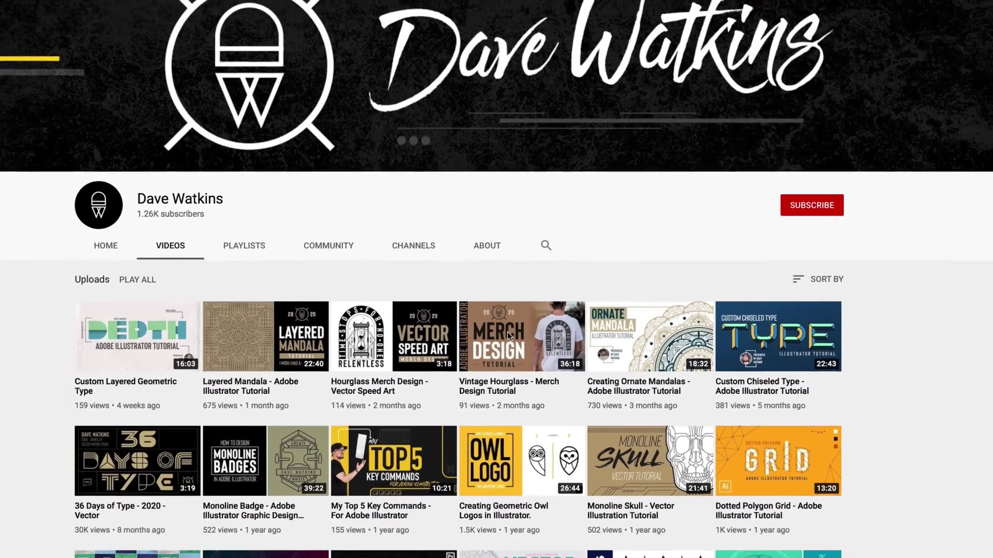